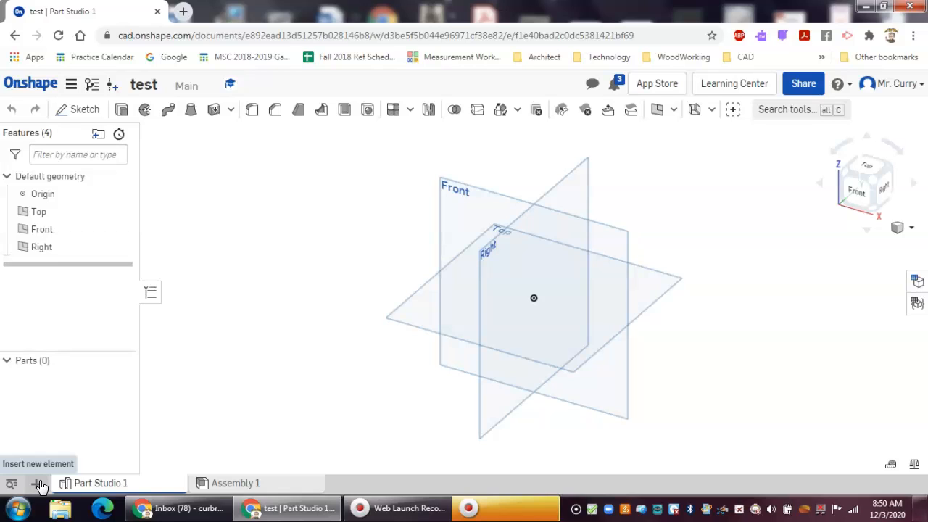
# Step: Import the 35 KB FloorPlan DWG file from the Arch Drafting folder into the document and mark all notifications as read
pyautogui.click(40, 483)
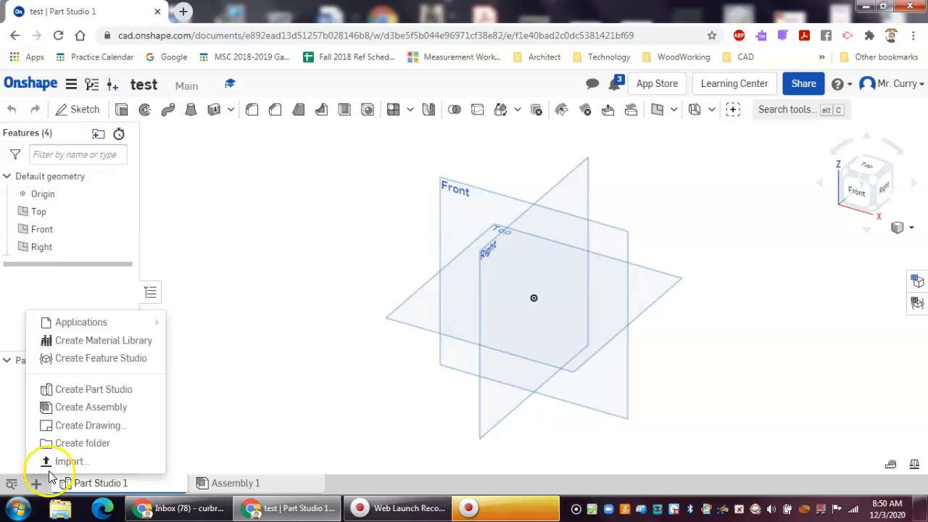
pyautogui.click(69, 464)
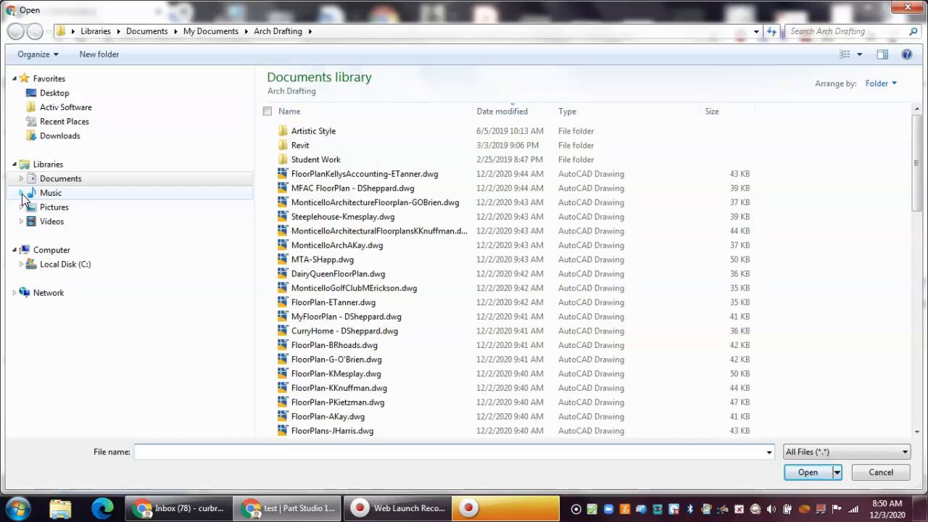
pyautogui.click(108, 180)
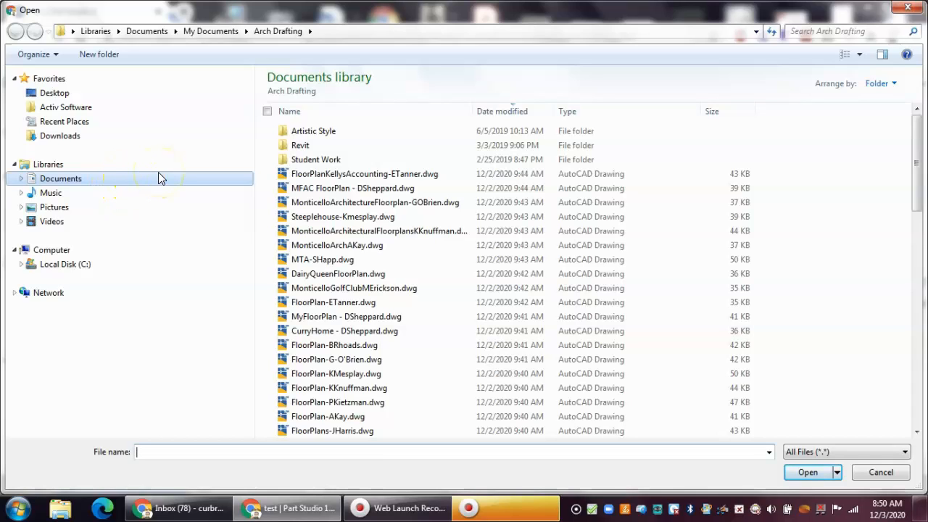
pyautogui.click(180, 174)
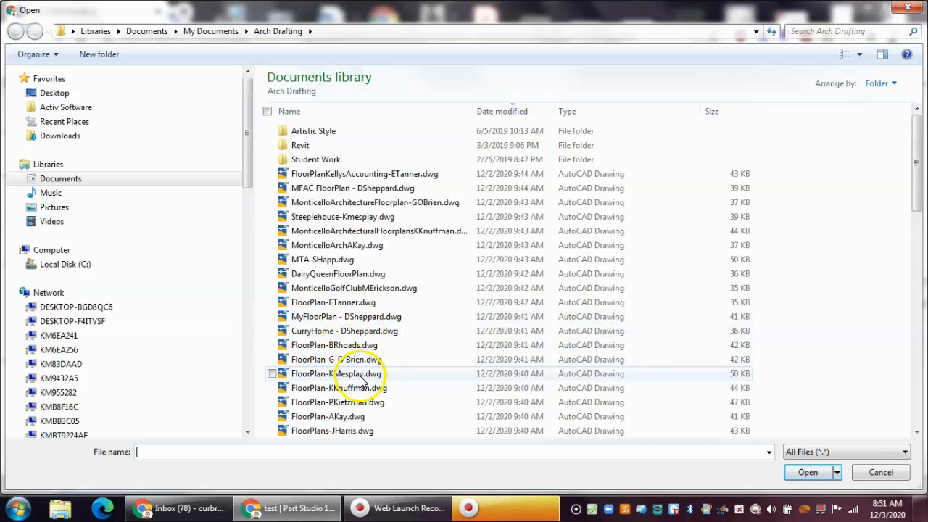
pyautogui.moveTo(919, 189); pyautogui.dragTo(919, 207)
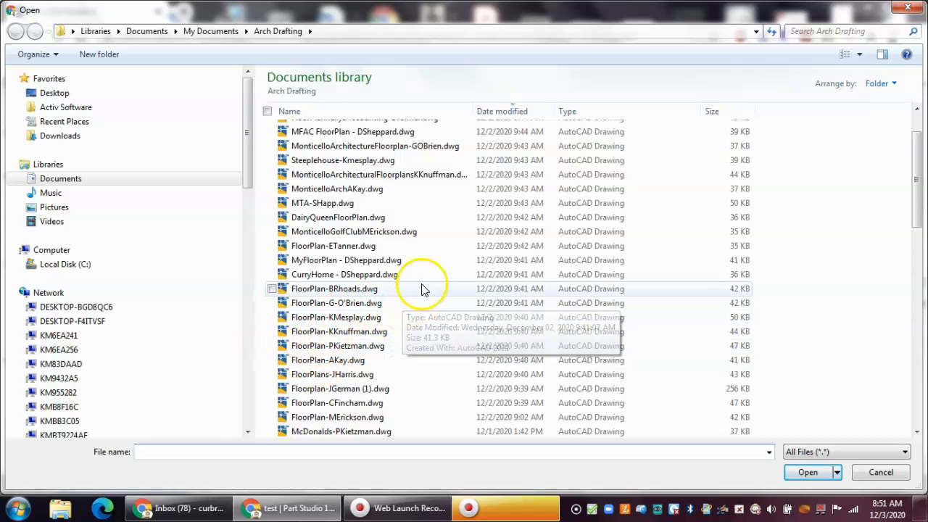
pyautogui.click(342, 247)
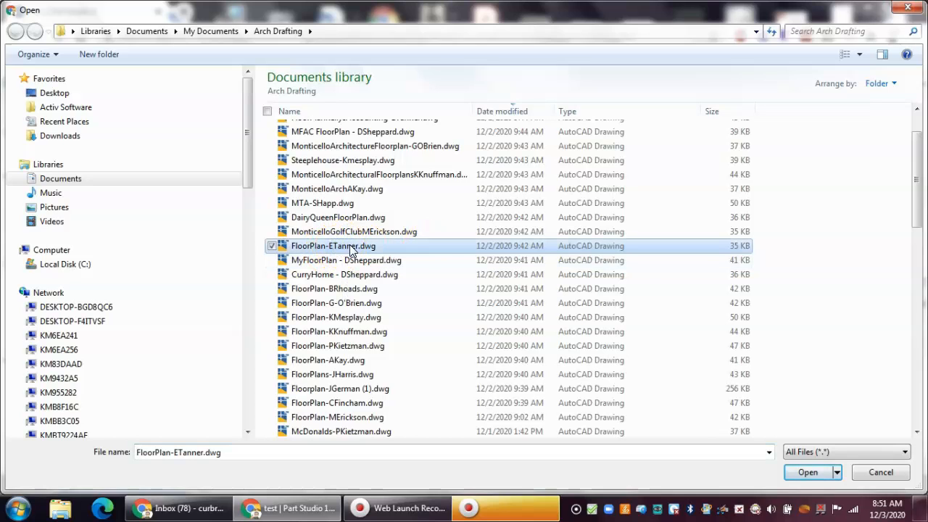
pyautogui.click(812, 473)
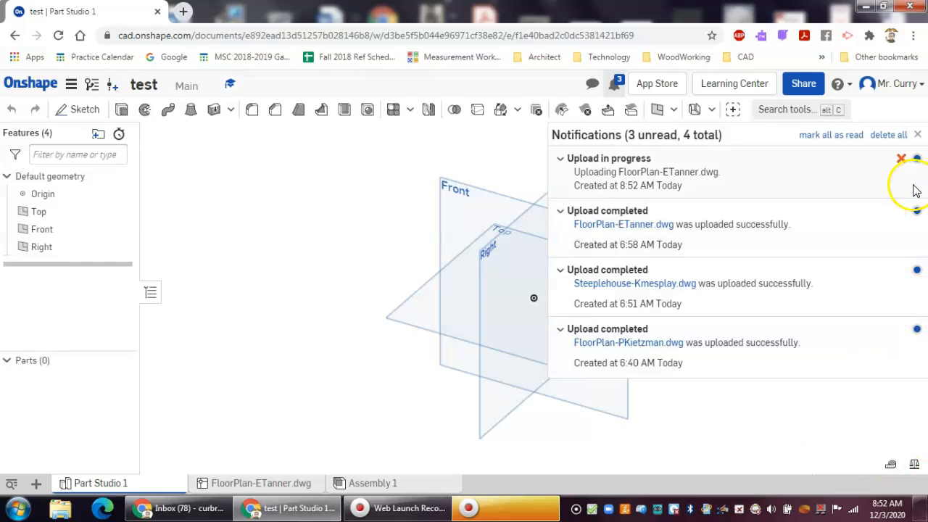
pyautogui.click(810, 135)
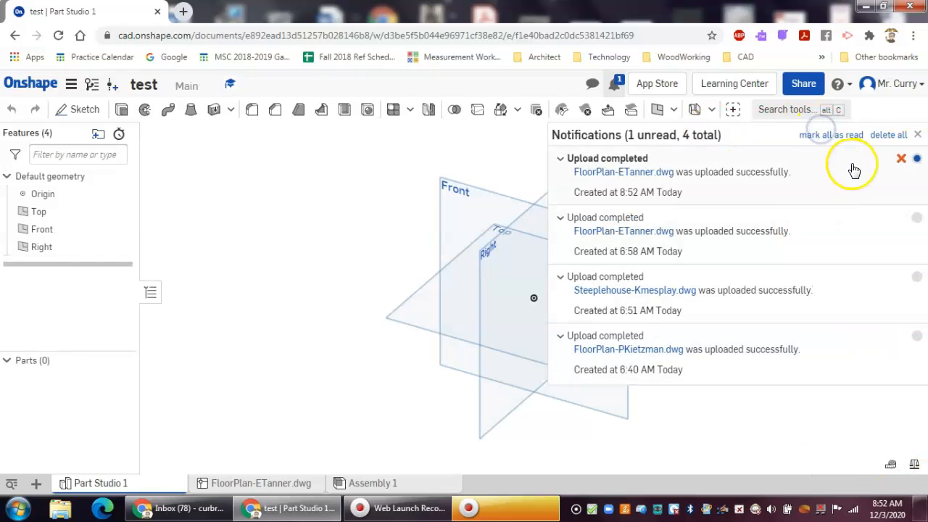
pyautogui.click(917, 134)
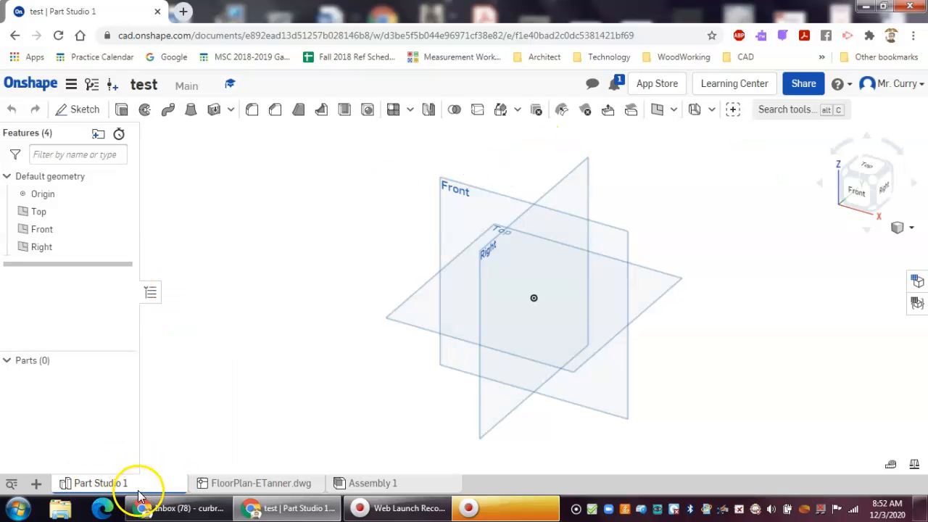
# Step: Open the imported floor plan drawing and look over its layout
pyautogui.click(276, 485)
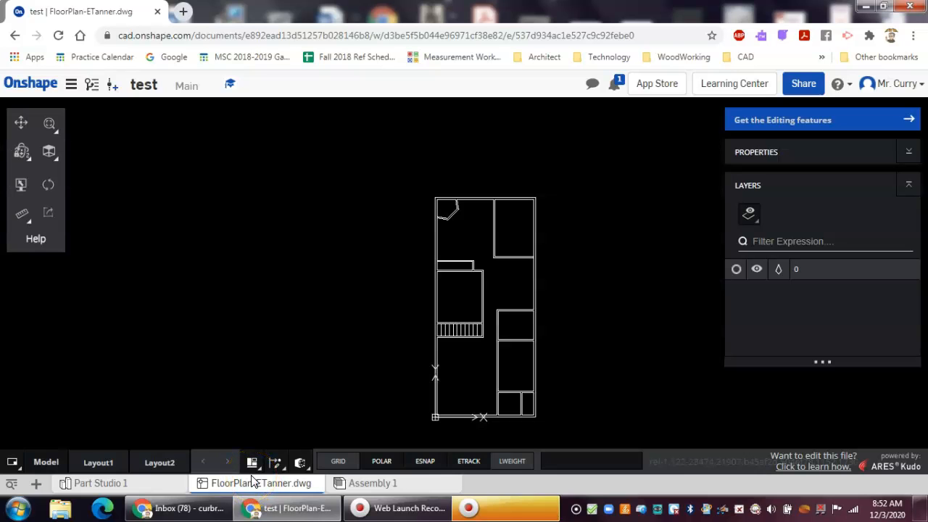
pyautogui.scroll(-1, 566, 344)
pyautogui.scroll(1, 549, 347)
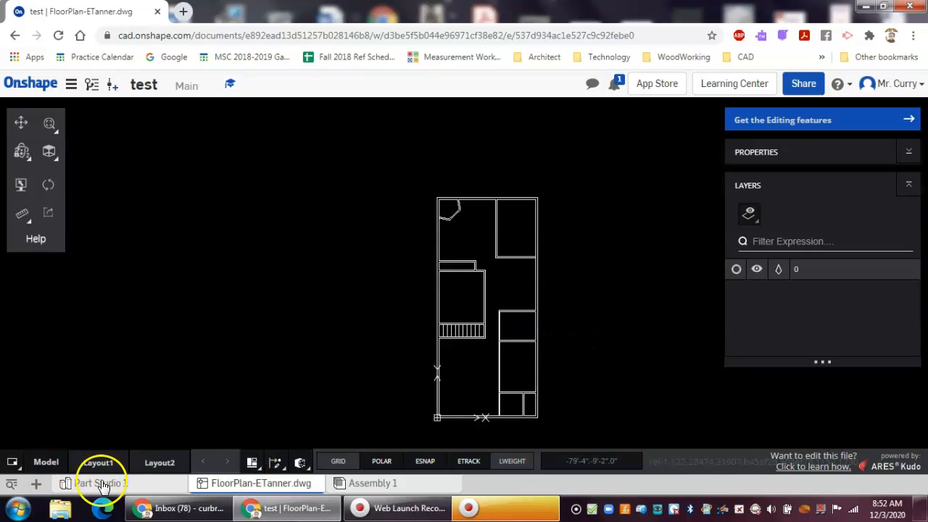
# Step: Start a new sketch on the Top plane in Part Studio 1
pyautogui.click(124, 491)
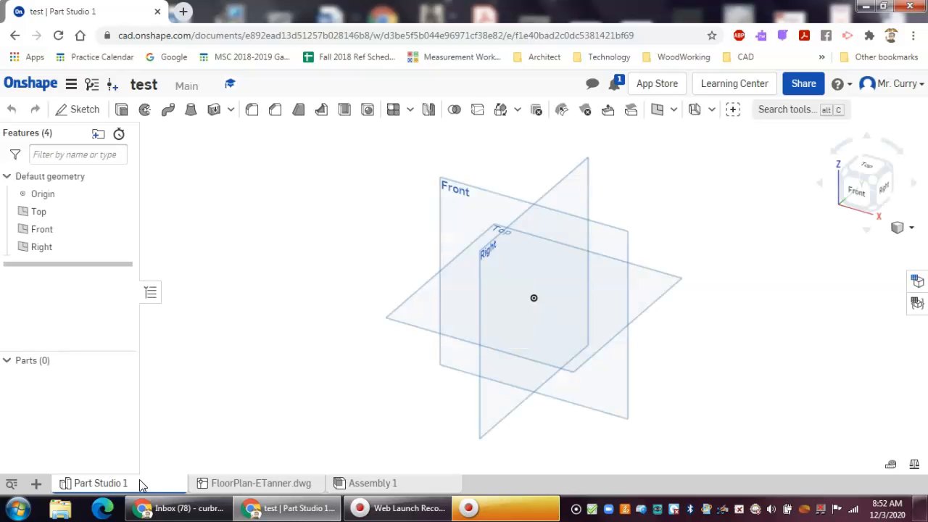
pyautogui.click(85, 111)
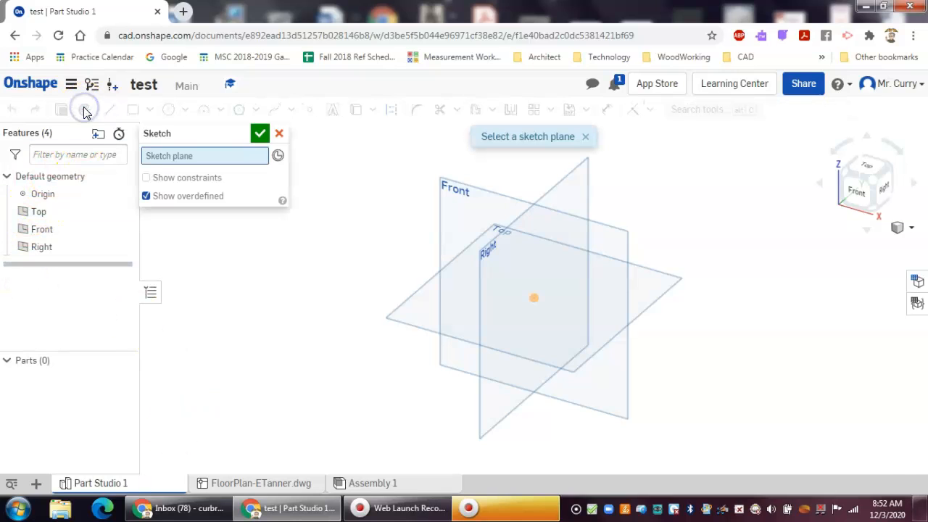
pyautogui.click(403, 314)
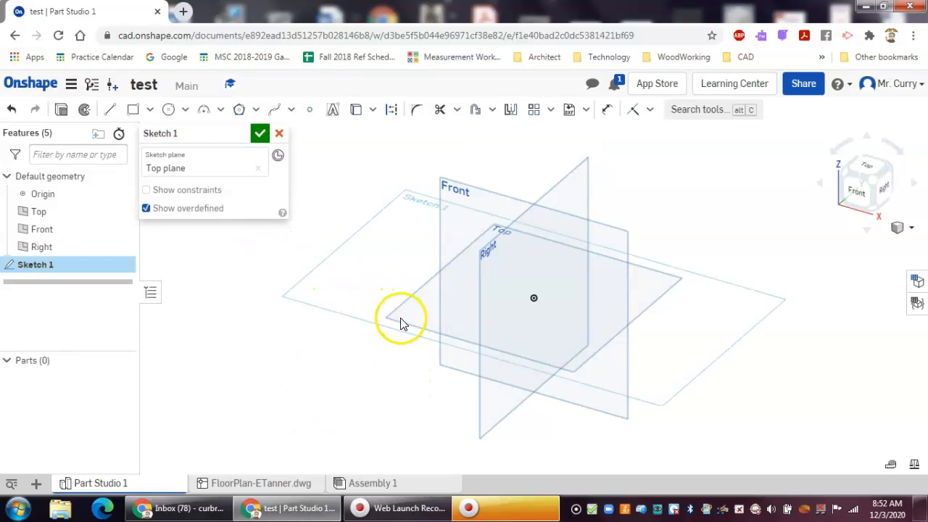
# Step: Insert the imported floor plan DWG from the current document into the Top plane sketch
pyautogui.click(589, 112)
pyautogui.click(599, 155)
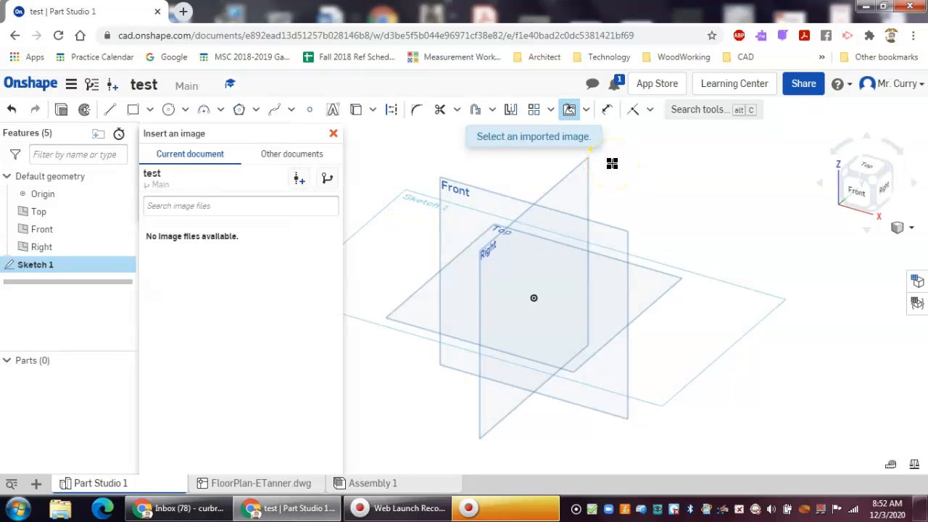
pyautogui.click(588, 110)
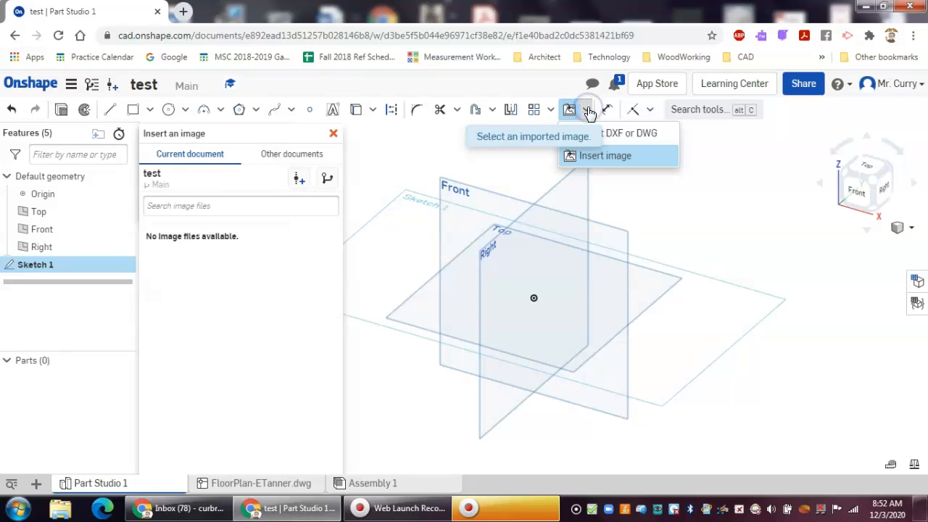
pyautogui.click(626, 133)
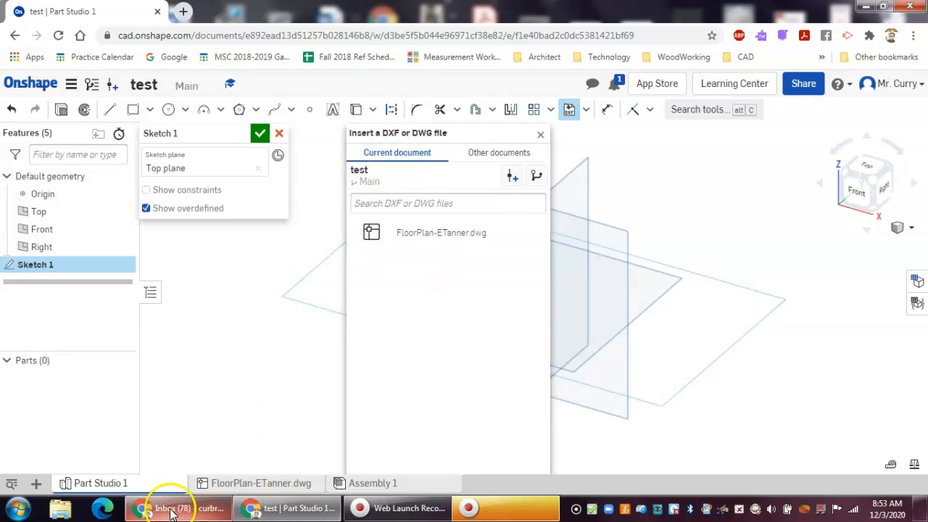
pyautogui.click(502, 155)
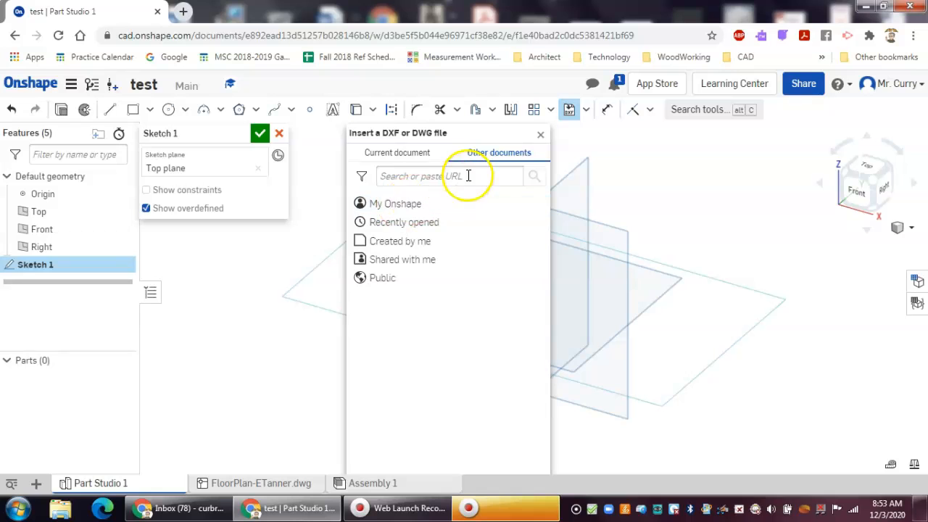
pyautogui.click(417, 205)
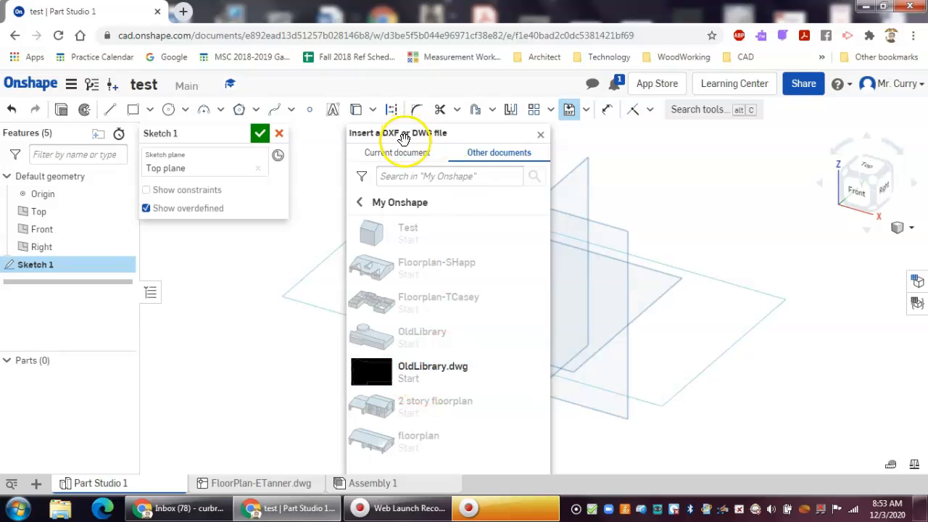
pyautogui.click(406, 154)
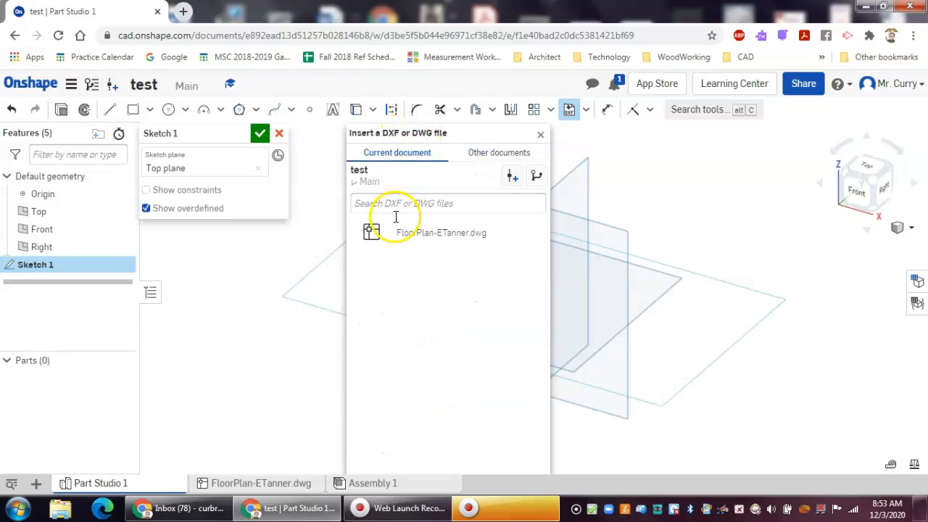
pyautogui.click(433, 236)
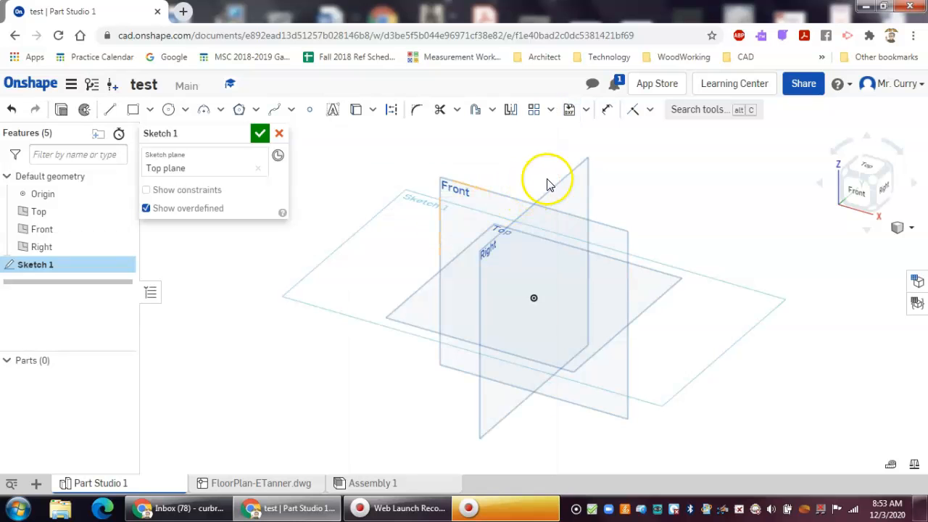
# Step: Accept the Top plane sketch containing the whole inserted floor plan
pyautogui.scroll(3, 681, 232)
pyautogui.scroll(-5, 678, 269)
pyautogui.scroll(-10, 675, 283)
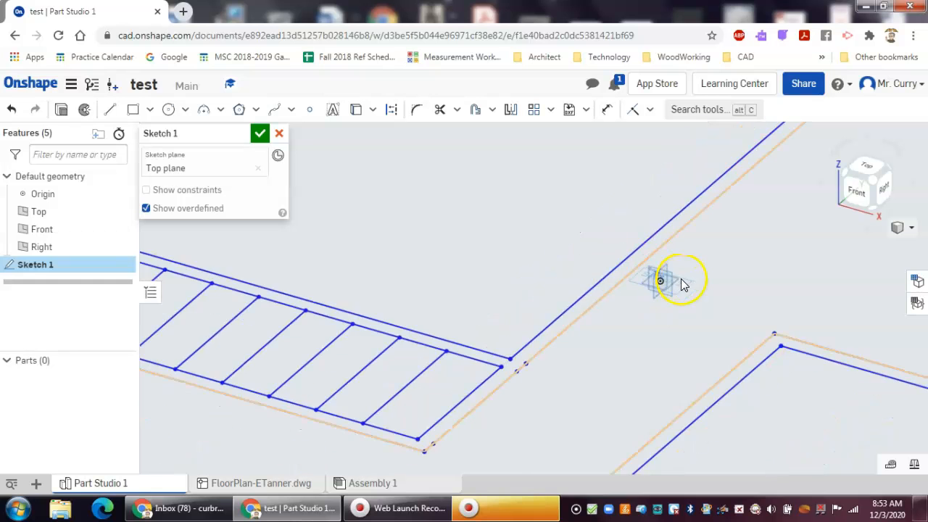
pyautogui.scroll(-3, 681, 281)
pyautogui.moveTo(681, 279)
pyautogui.mouseDown(button='middle')
pyautogui.moveTo(508, 325)
pyautogui.moveTo(503, 304)
pyautogui.mouseUp(button='middle')
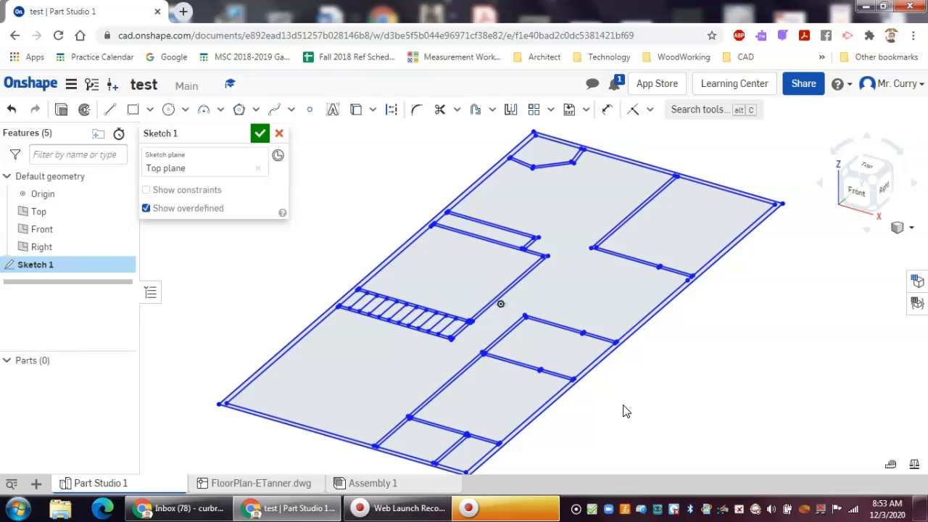
pyautogui.click(259, 135)
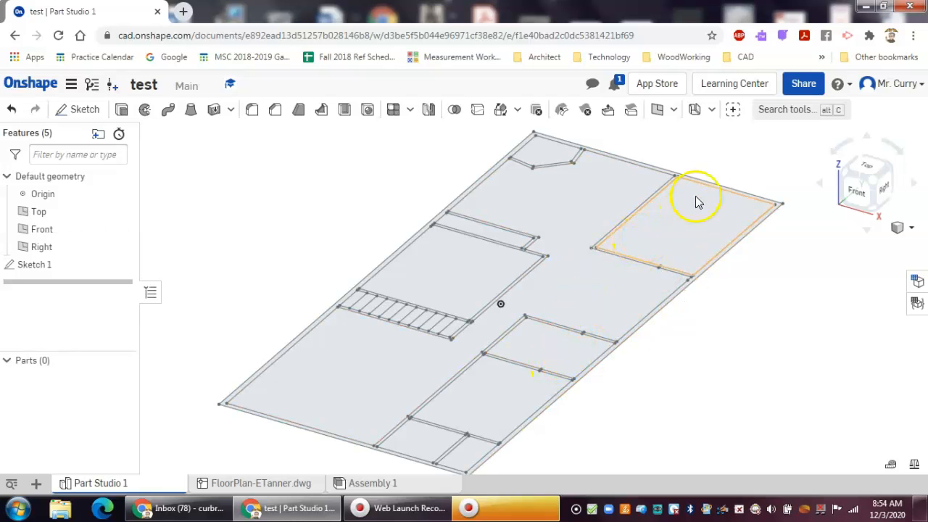
# Step: Examine the floor plan's wall lines and corners around the staircase for gaps or unclosed regions
pyautogui.scroll(1, 792, 306)
pyautogui.scroll(-1, 791, 302)
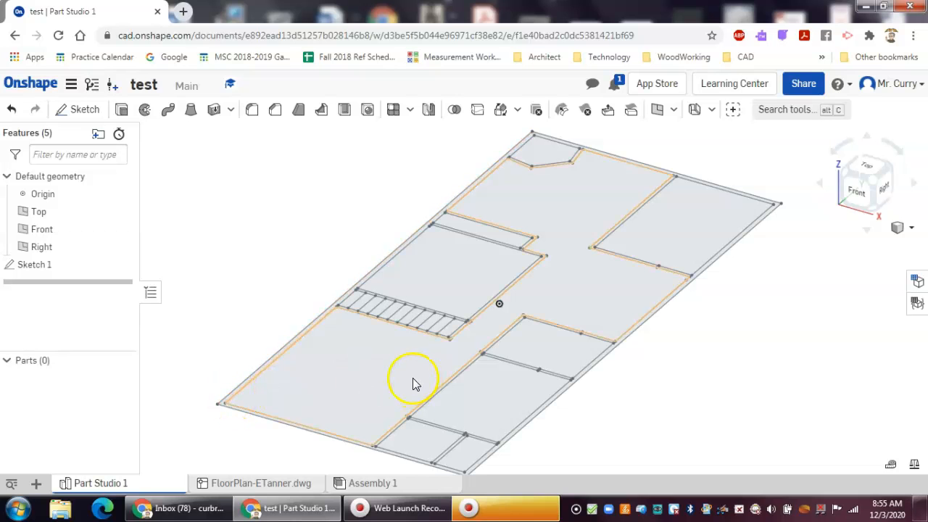
pyautogui.scroll(6, 410, 335)
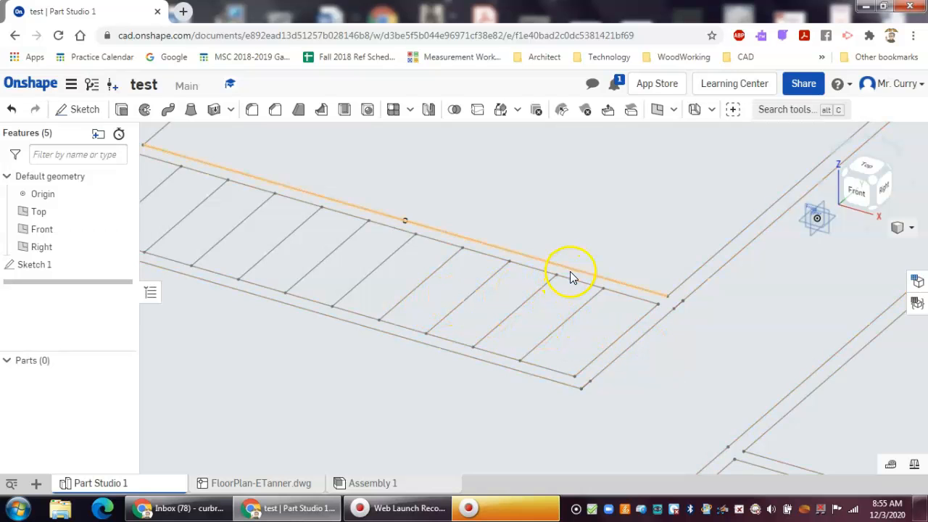
pyautogui.click(633, 297)
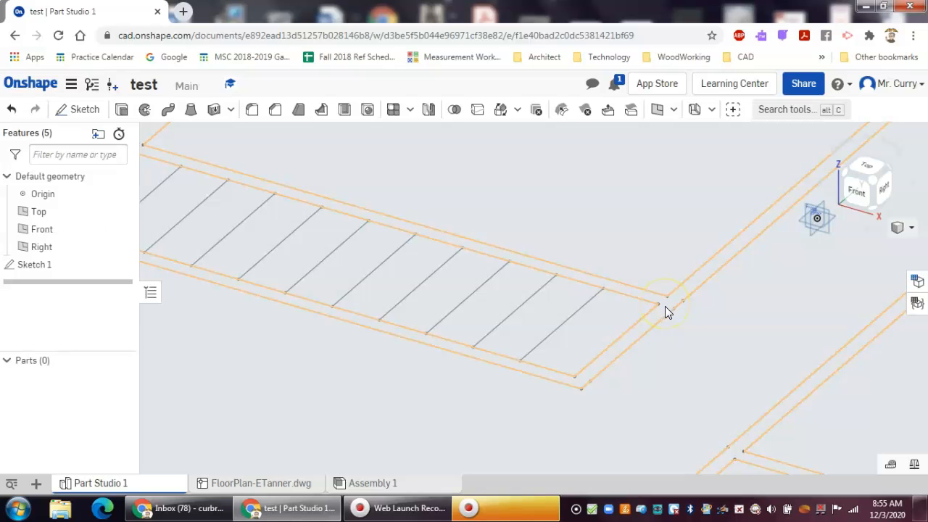
pyautogui.scroll(-5, 665, 306)
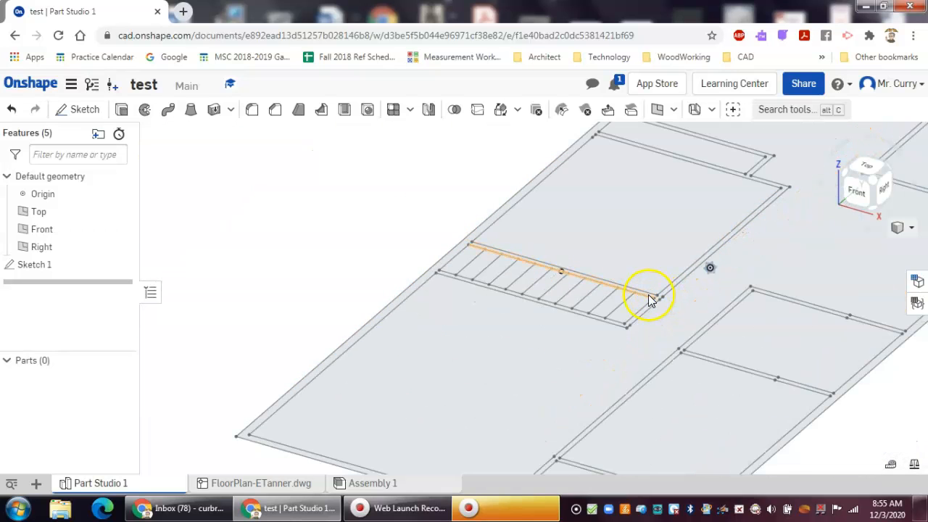
pyautogui.scroll(-2, 659, 298)
pyautogui.scroll(-1, 804, 338)
pyautogui.moveTo(828, 359); pyautogui.dragTo(636, 365, button='middle')
pyautogui.click(378, 296)
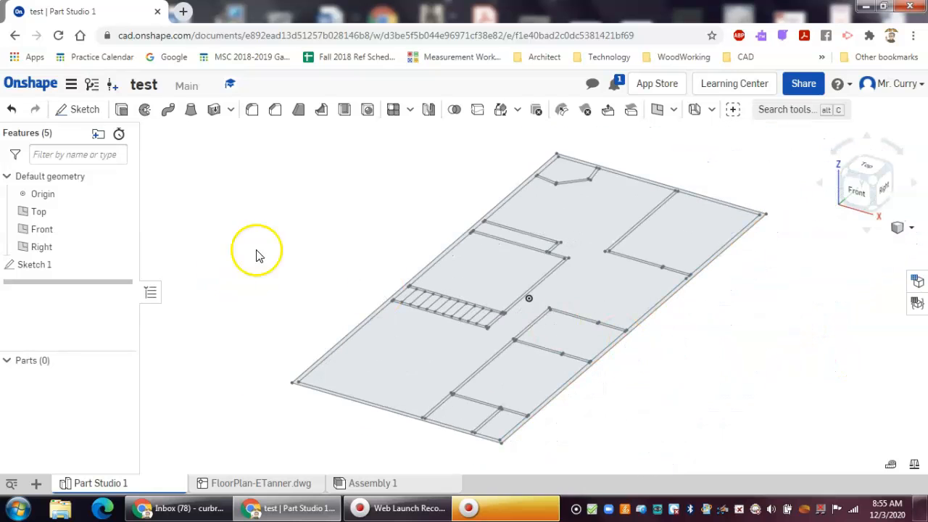
# Step: Extrude the connected wall region of the floor plan sketch as a new solid with a blind depth of 1 in
pyautogui.click(123, 111)
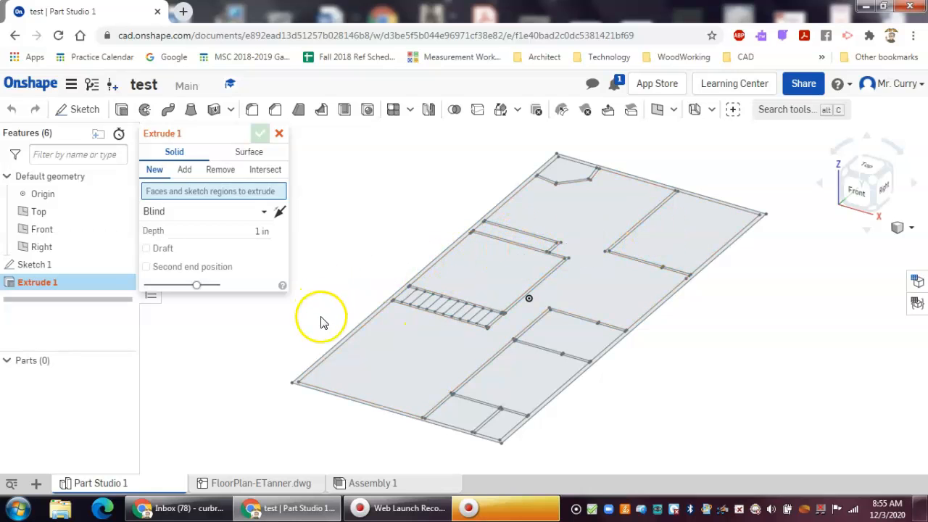
pyautogui.click(328, 353)
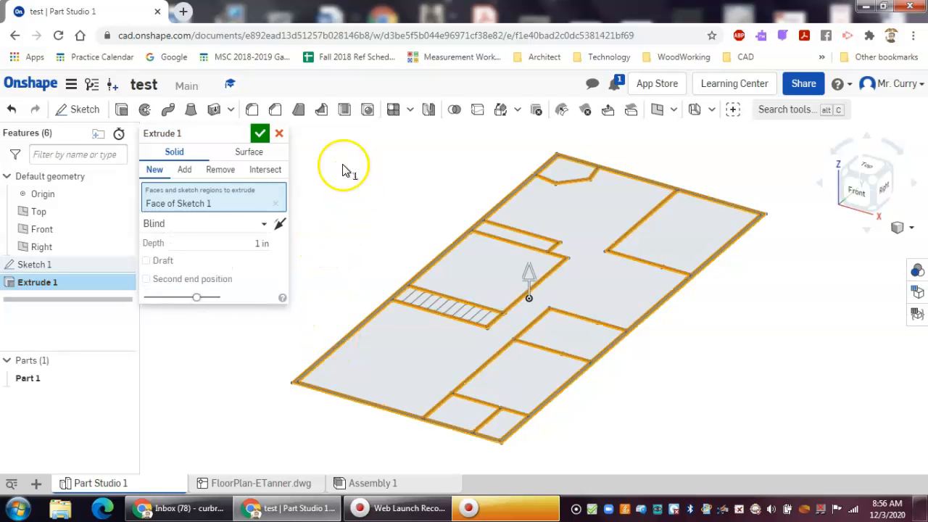
pyautogui.click(215, 243)
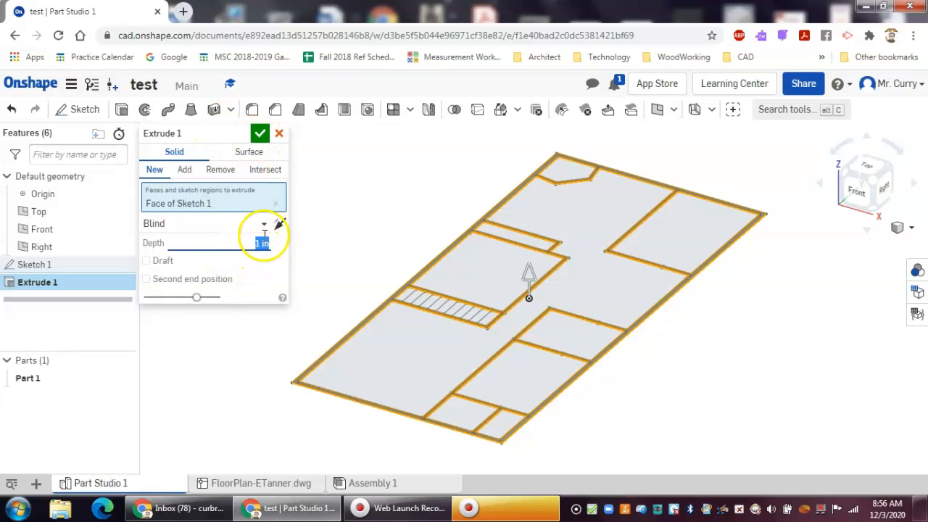
pyautogui.click(261, 135)
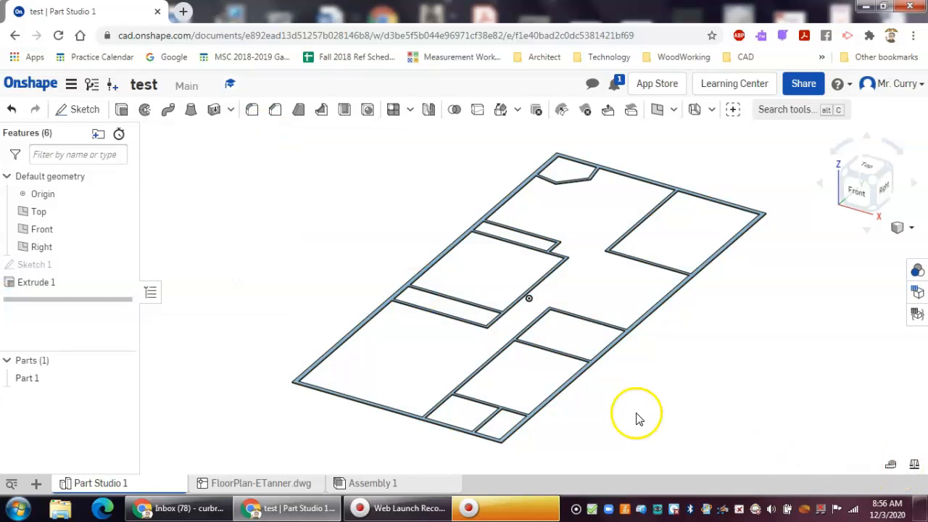
# Step: Examine the extruded walls up close to judge their height
pyautogui.scroll(2, 545, 424)
pyautogui.scroll(2, 545, 424)
pyautogui.scroll(2, 425, 396)
pyautogui.scroll(2, 306, 375)
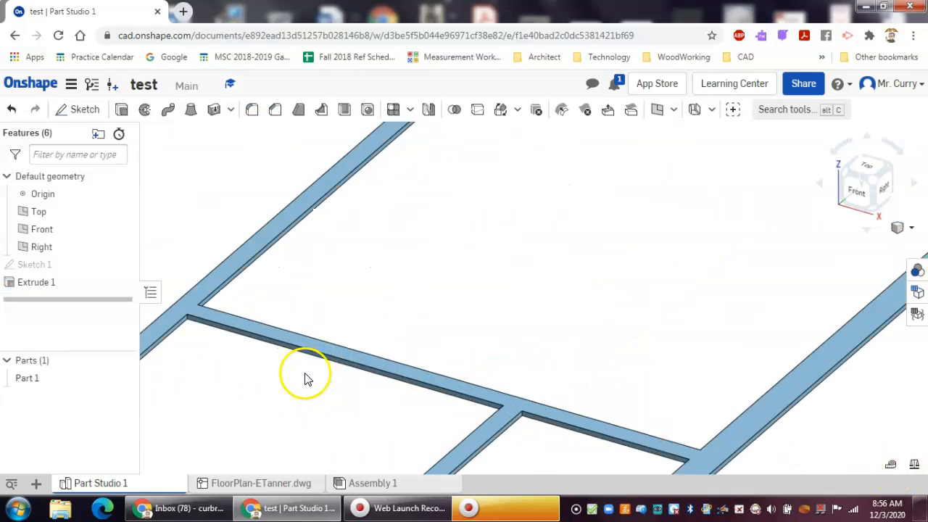
pyautogui.scroll(2, 227, 377)
pyautogui.scroll(-2, 210, 348)
pyautogui.scroll(-4, 191, 300)
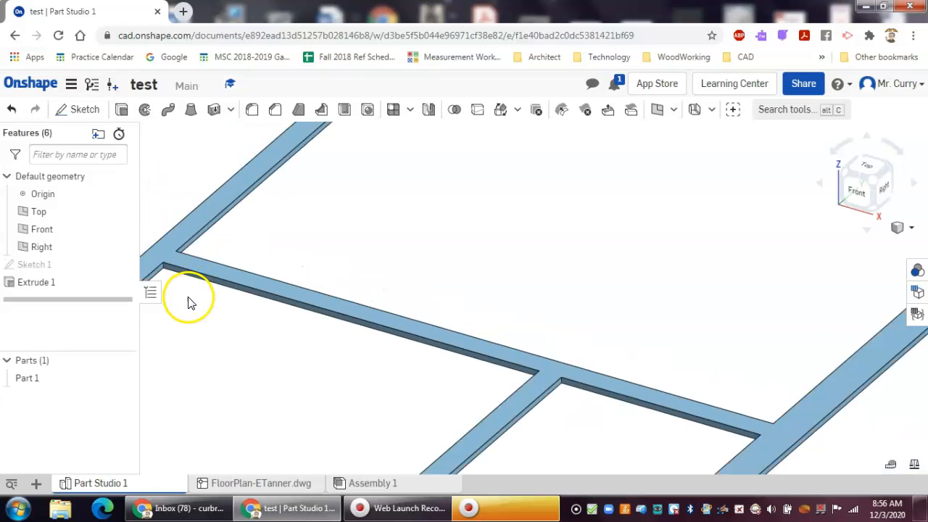
# Step: Edit the wall extrusion of the floor plan, set its blind depth to 96 in and accept it
pyautogui.scroll(-2, 274, 278)
pyautogui.scroll(-2, 377, 268)
pyautogui.scroll(-2, 549, 419)
pyautogui.moveTo(549, 419); pyautogui.dragTo(482, 377, button='middle')
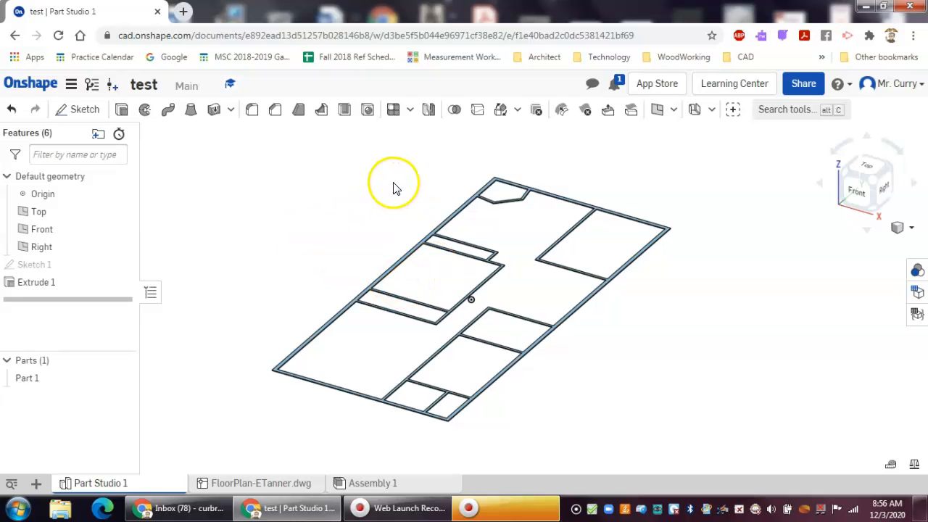
pyautogui.scroll(1, 384, 228)
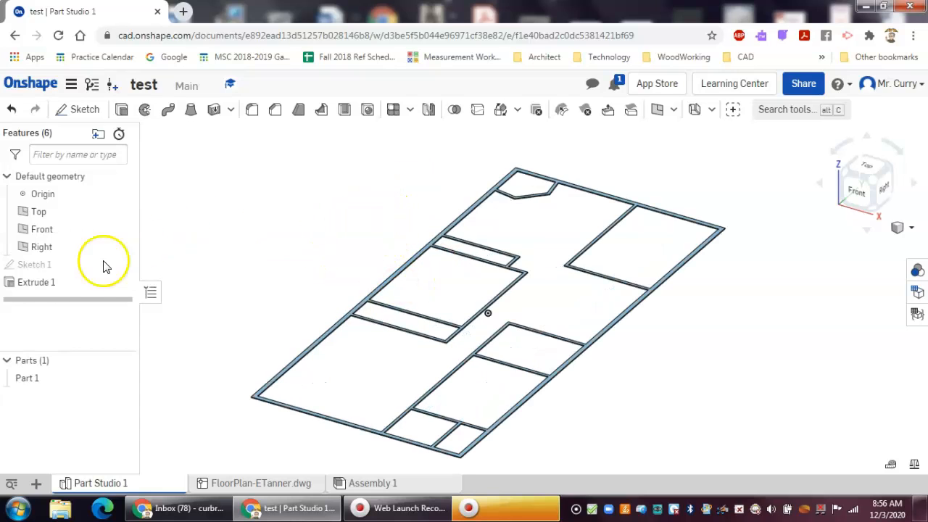
pyautogui.click(33, 282)
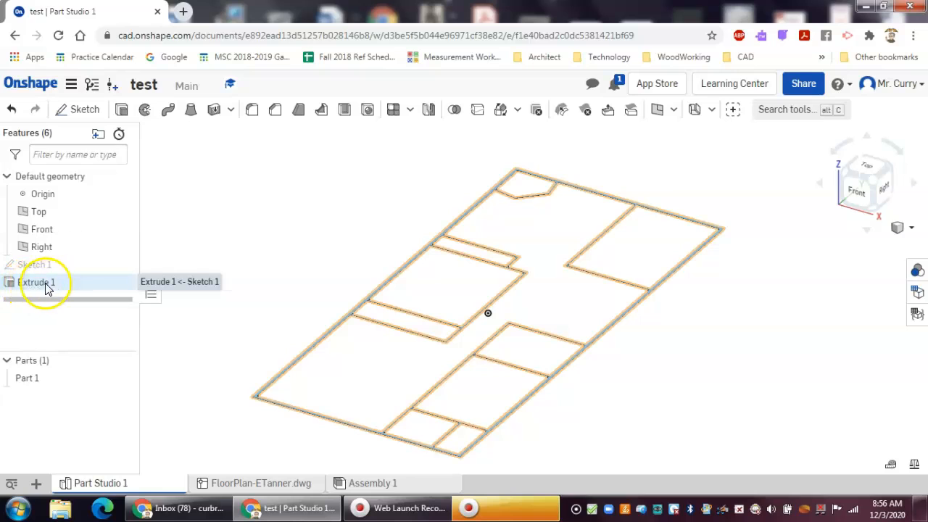
pyautogui.rightClick(36, 282)
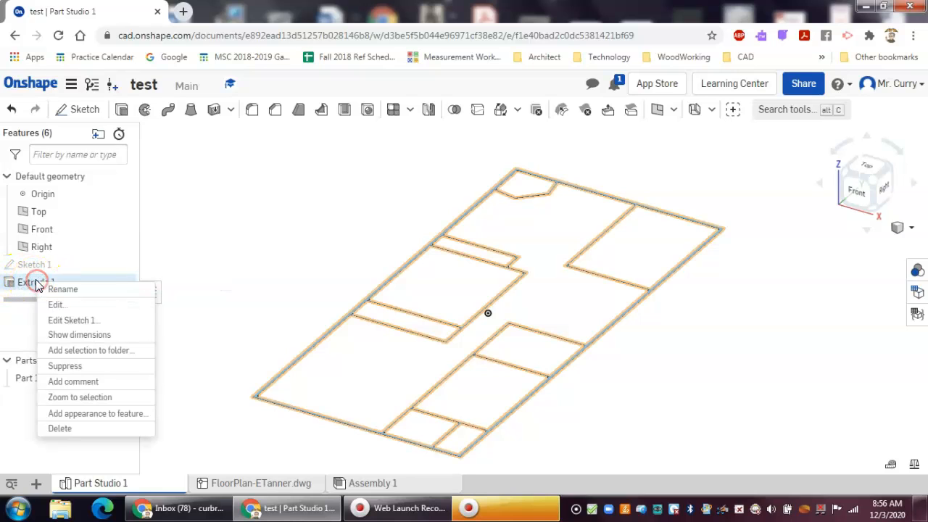
pyautogui.click(69, 306)
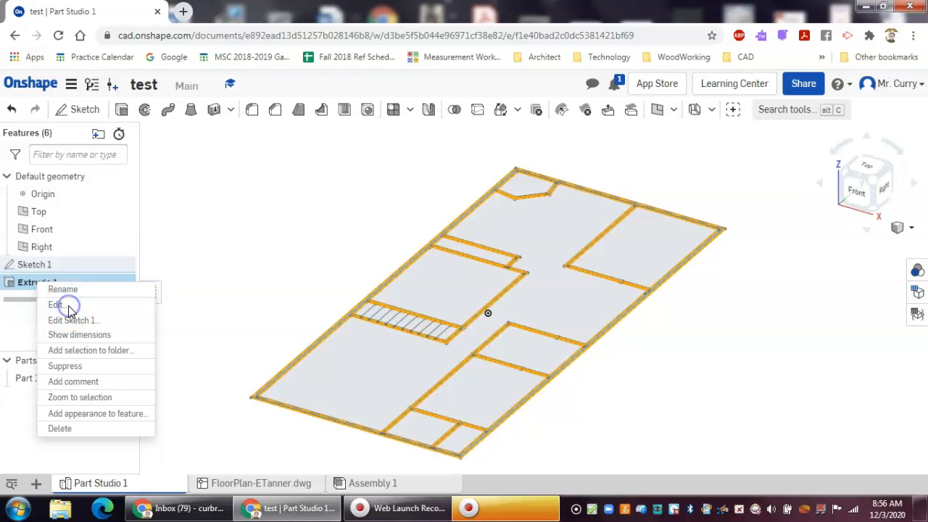
pyautogui.click(255, 244)
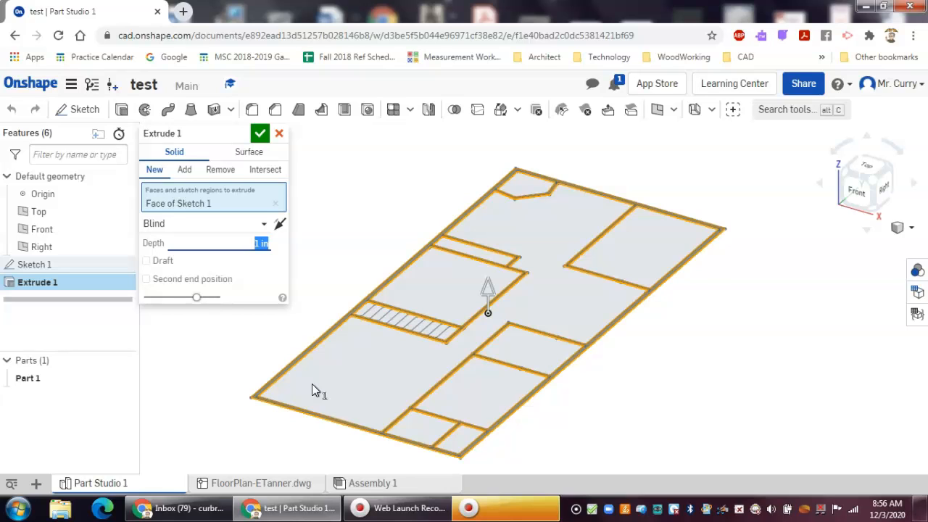
pyautogui.write('96')
pyautogui.press('Return')
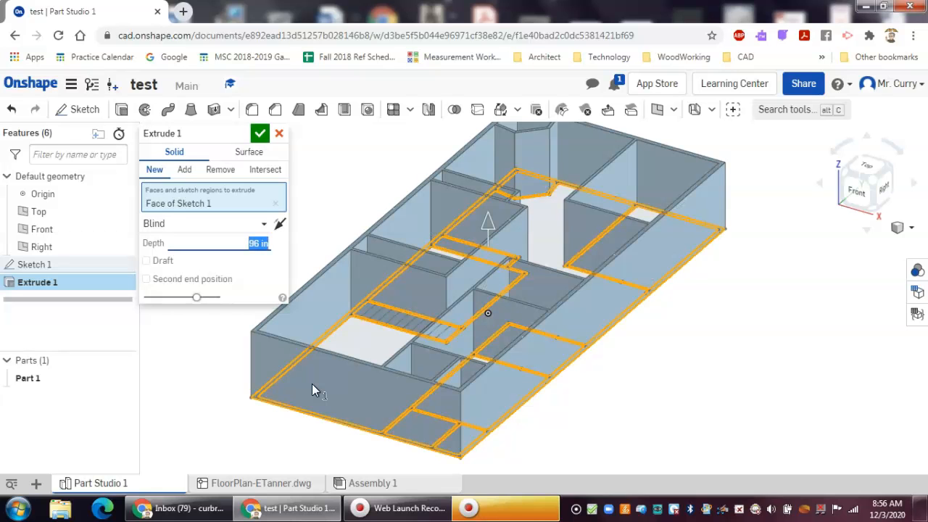
pyautogui.click(260, 135)
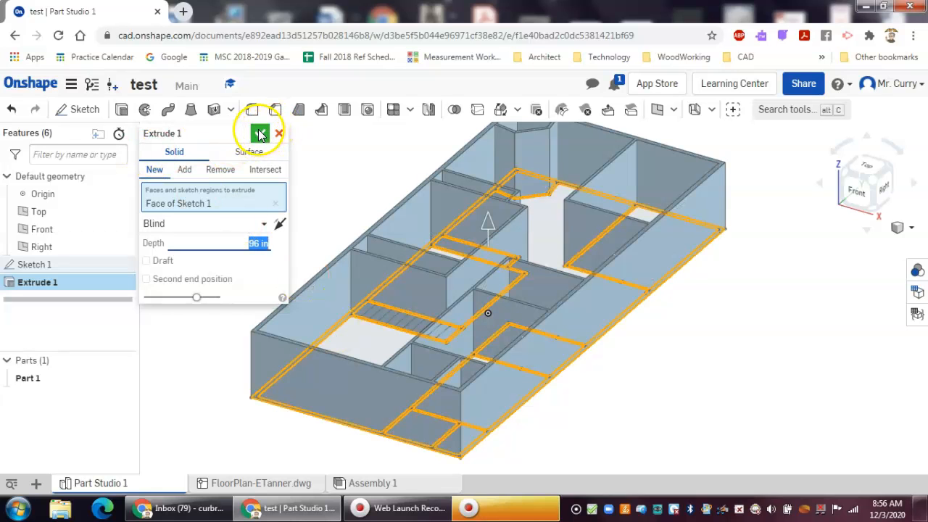
pyautogui.click(259, 131)
# Step: View the extruded walls straight from the top, rotated so the building's long side runs horizontally
pyautogui.moveTo(751, 372); pyautogui.dragTo(751, 374, button='right')
pyautogui.moveTo(751, 375); pyautogui.dragTo(734, 390, button='middle')
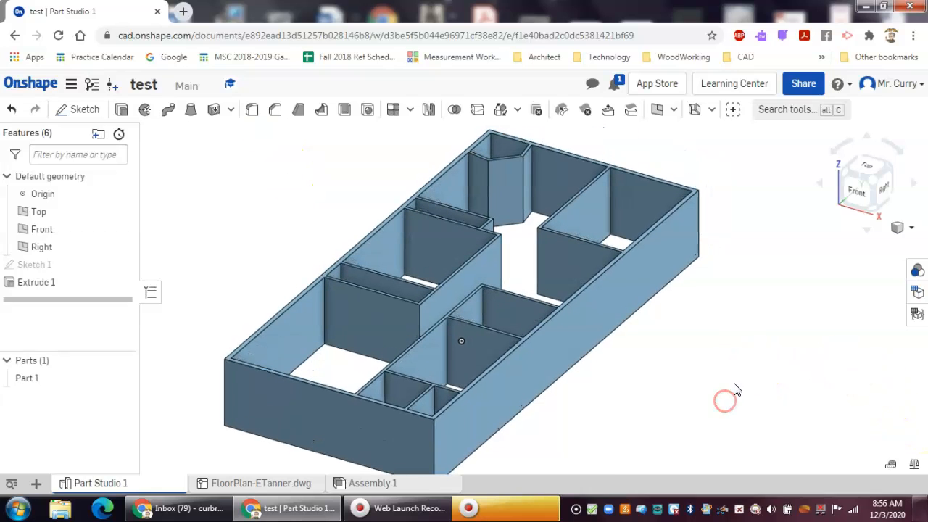
pyautogui.click(868, 170)
pyautogui.click(893, 152)
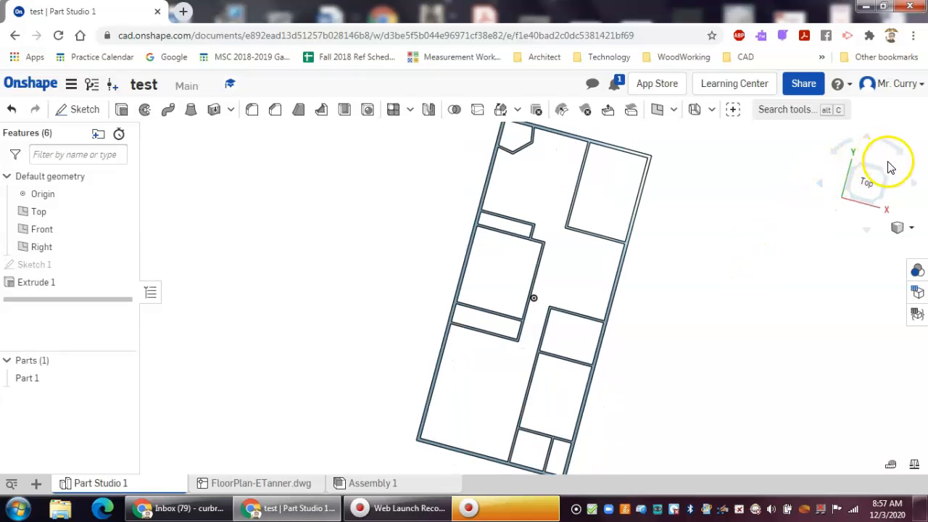
pyautogui.click(893, 149)
pyautogui.click(894, 148)
pyautogui.click(894, 149)
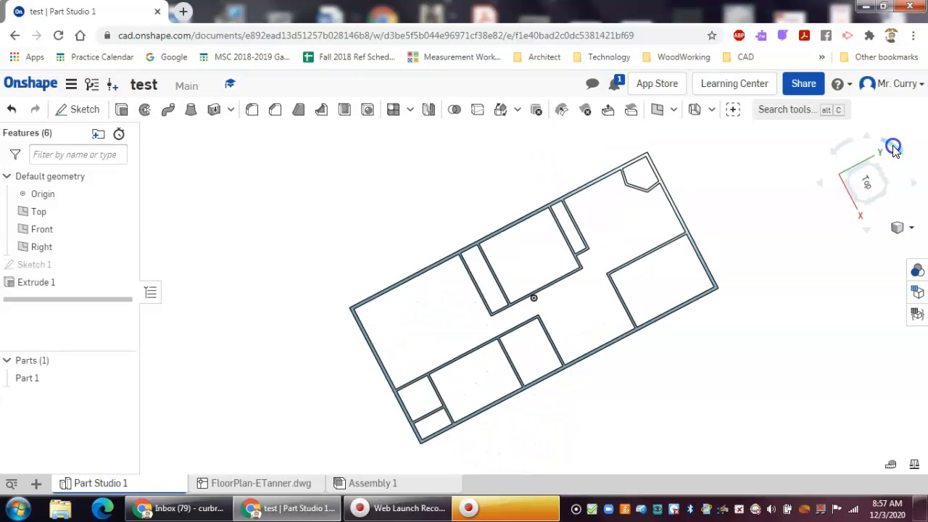
pyautogui.click(892, 152)
pyautogui.click(893, 149)
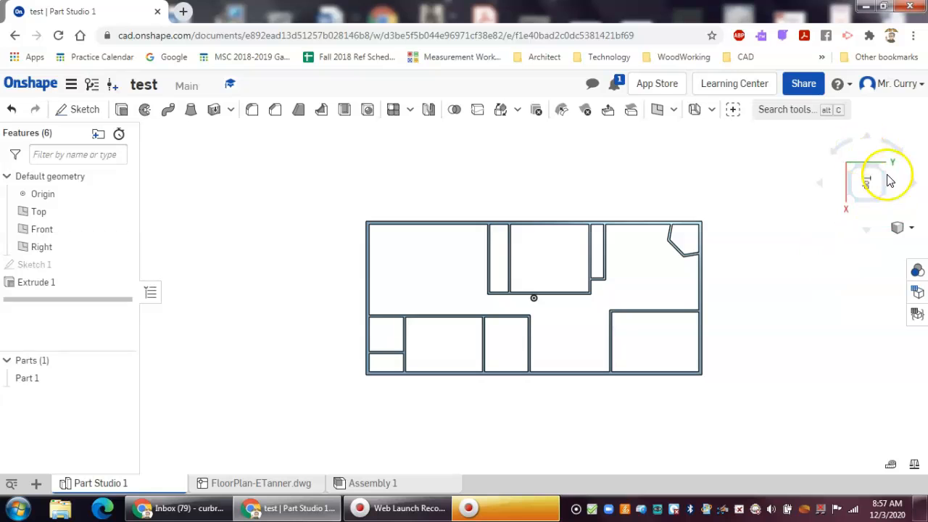
pyautogui.moveTo(777, 283); pyautogui.dragTo(747, 277, button='middle')
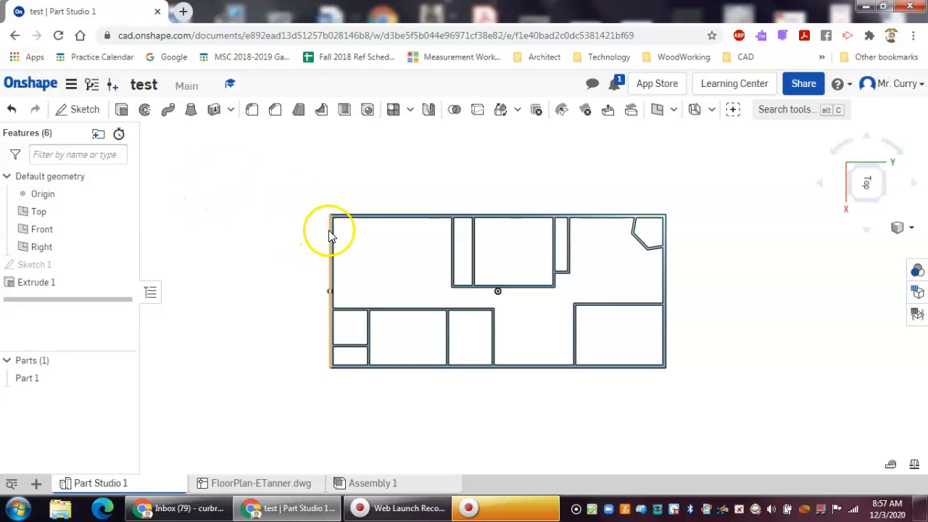
# Step: Start a new sketch on the top face of the extruded walls
pyautogui.click(85, 110)
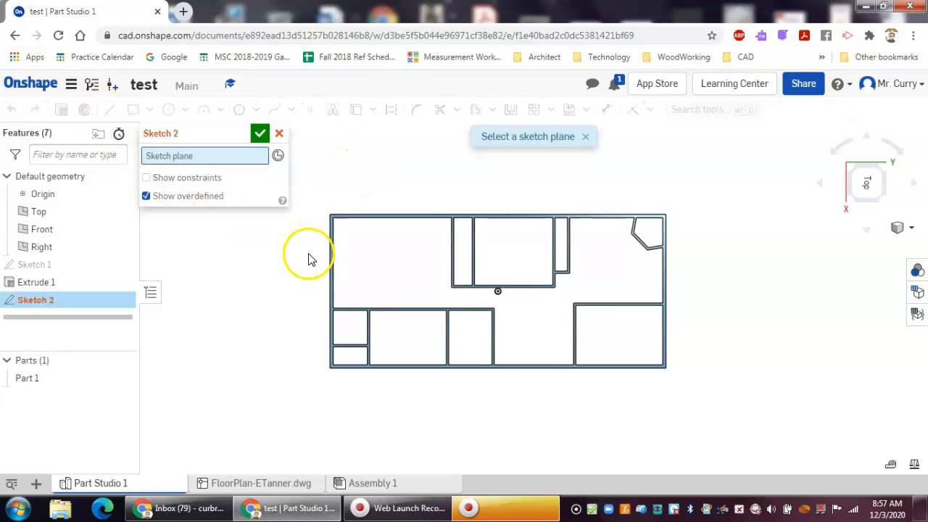
pyautogui.scroll(2, 310, 258)
pyautogui.scroll(3, 315, 255)
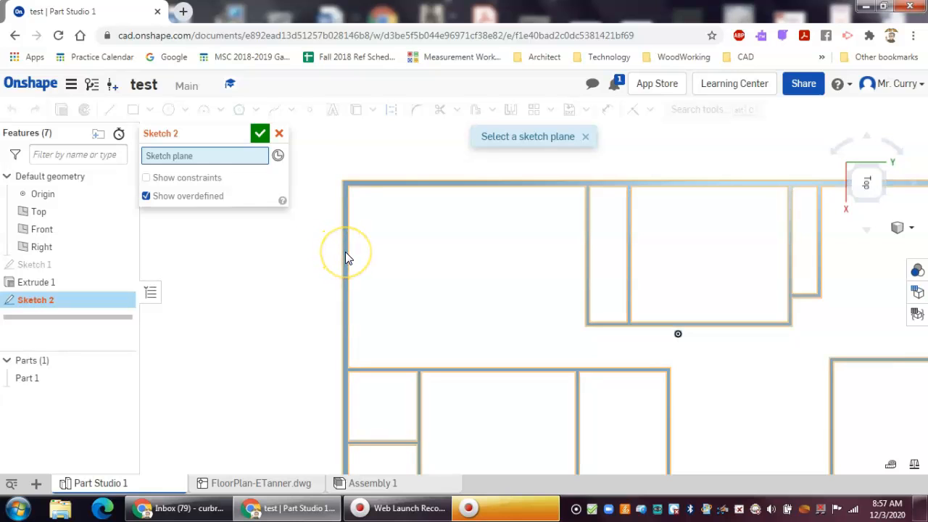
pyautogui.click(347, 255)
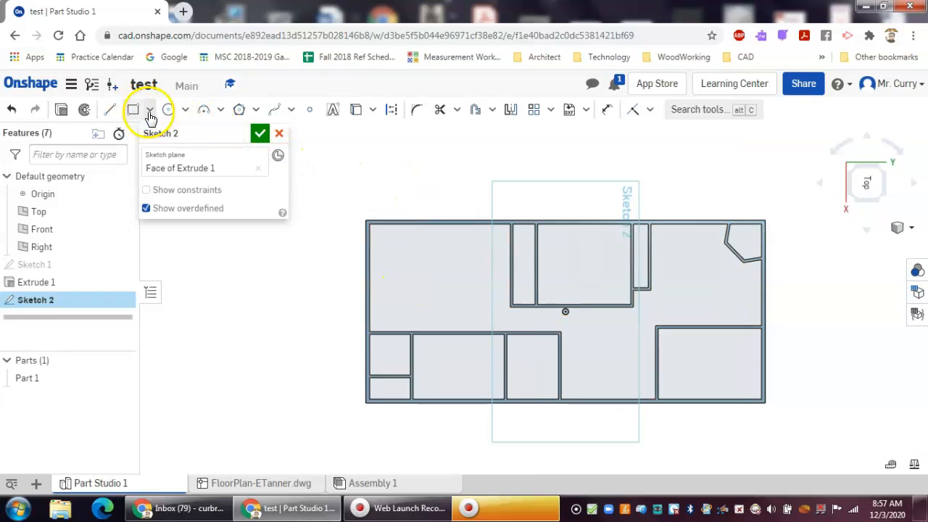
# Step: Sketch a corner rectangle between diagonally opposite outer corners of the building's walls and accept the sketch
pyautogui.click(149, 111)
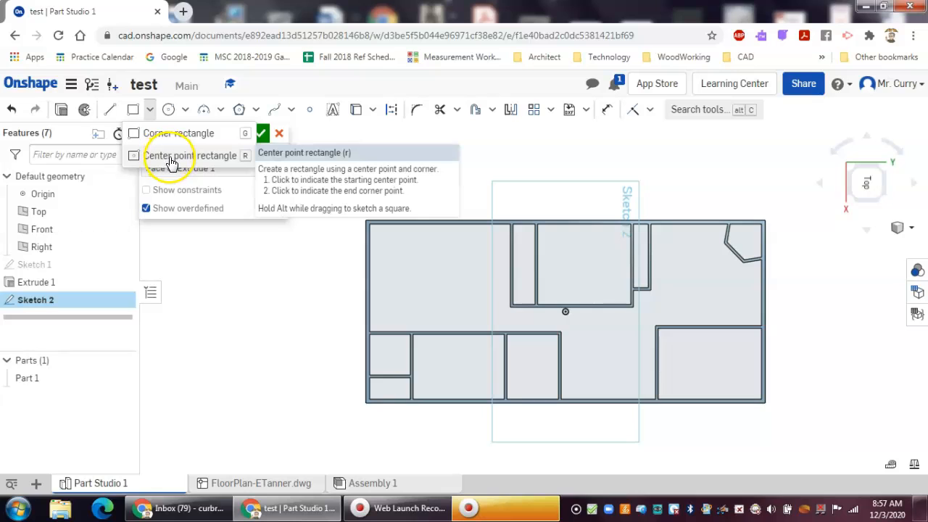
pyautogui.click(157, 133)
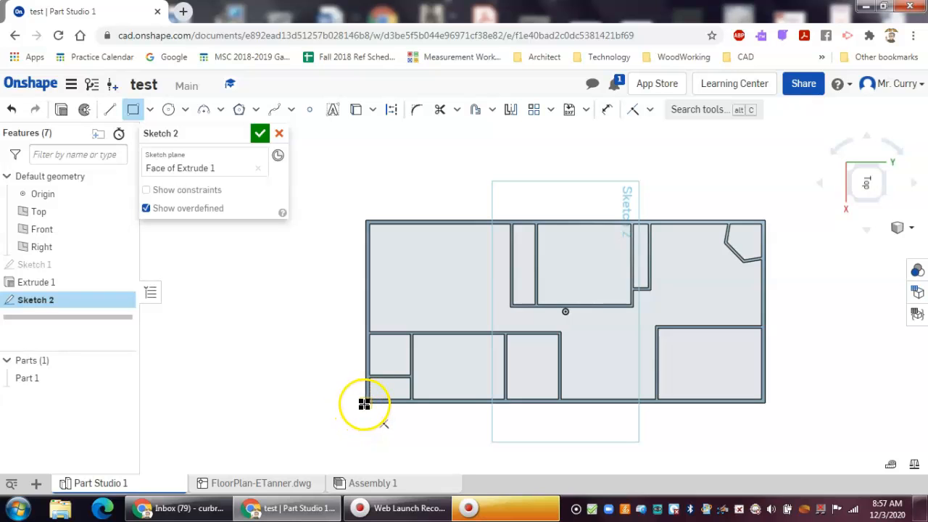
pyautogui.scroll(6, 363, 403)
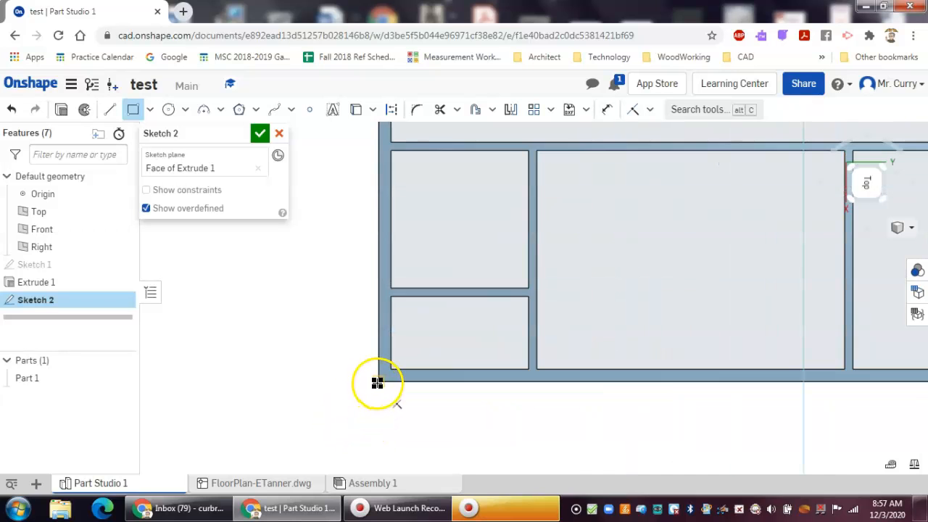
pyautogui.scroll(-8, 380, 381)
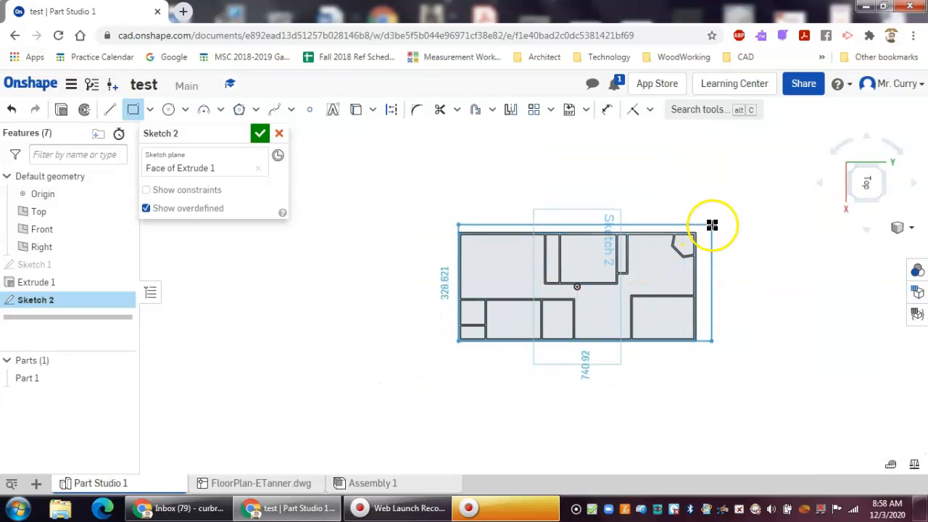
pyautogui.scroll(5, 693, 232)
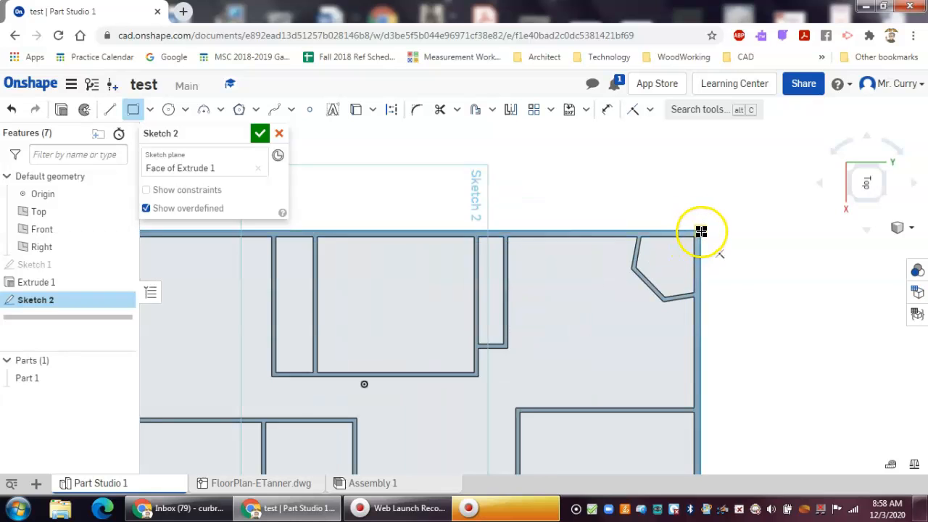
pyautogui.scroll(3, 699, 232)
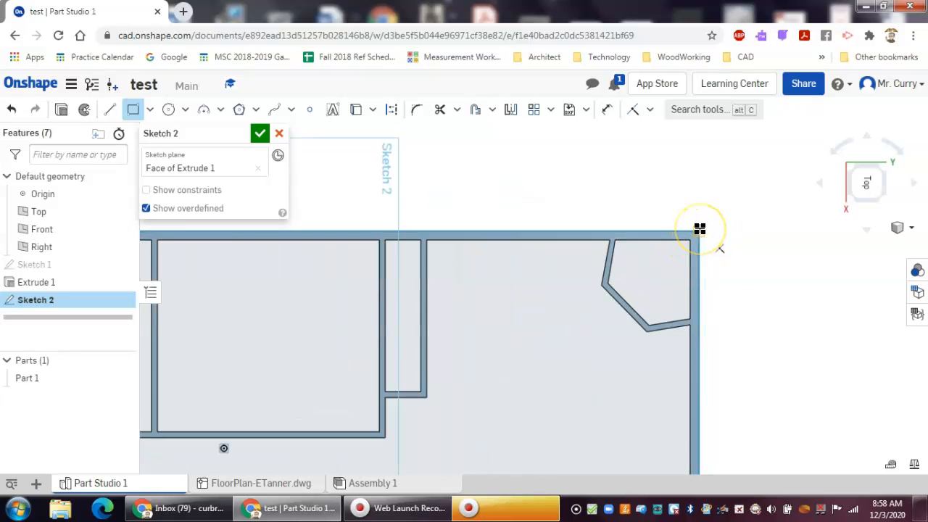
pyautogui.click(700, 229)
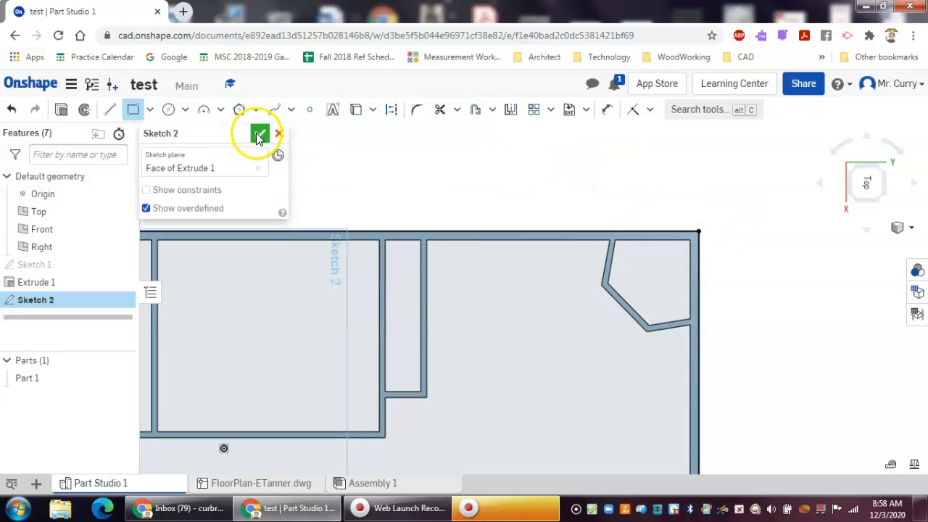
pyautogui.click(257, 134)
# Step: Extrude all regions of Sketch 2 by a blind depth of 12 in, adding them to Part 1
pyautogui.scroll(-5, 700, 232)
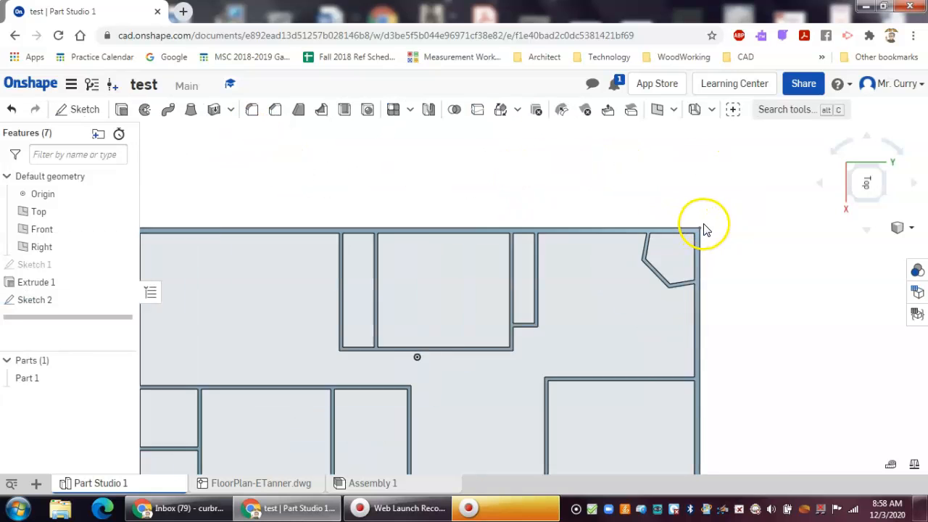
pyautogui.click(912, 231)
pyautogui.click(833, 230)
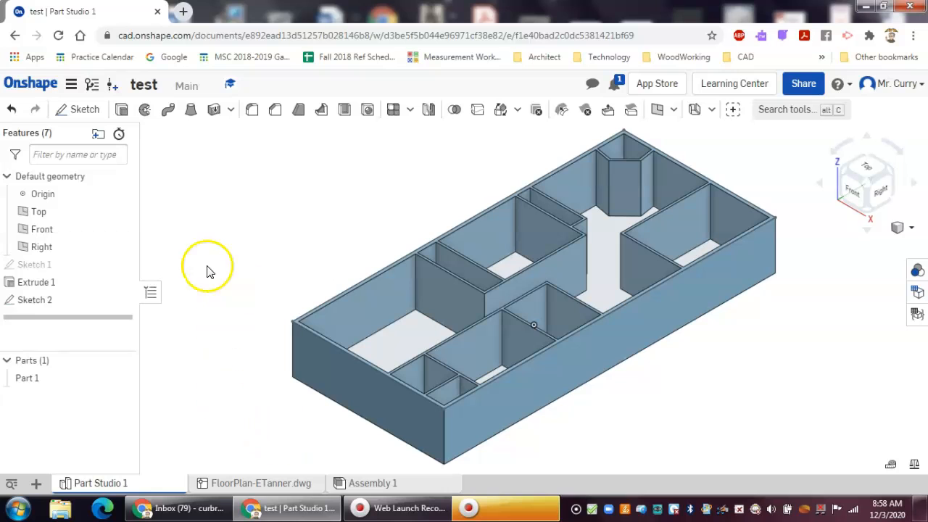
pyautogui.click(122, 109)
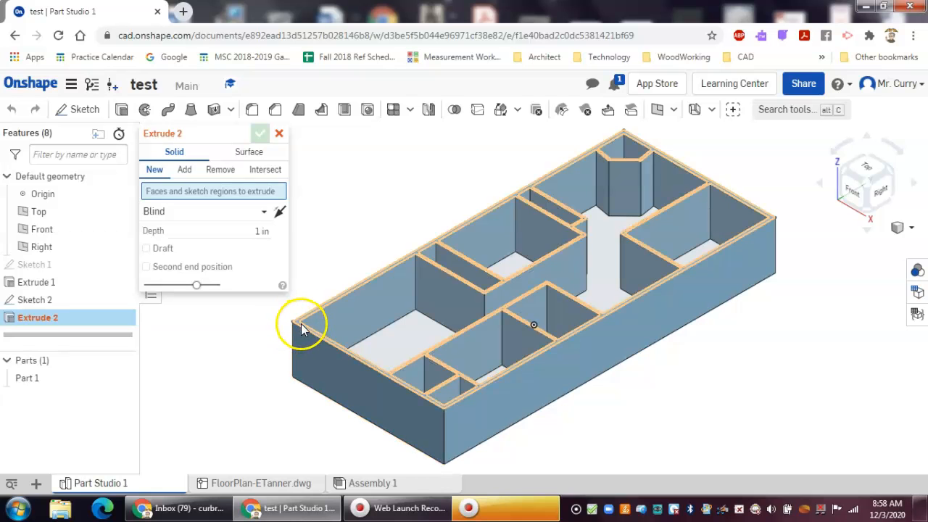
pyautogui.scroll(5, 299, 322)
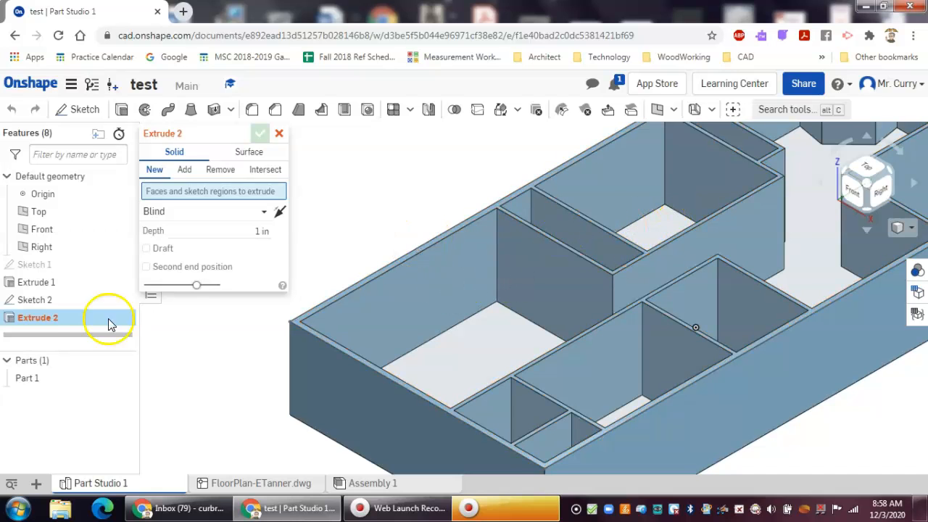
pyautogui.click(31, 302)
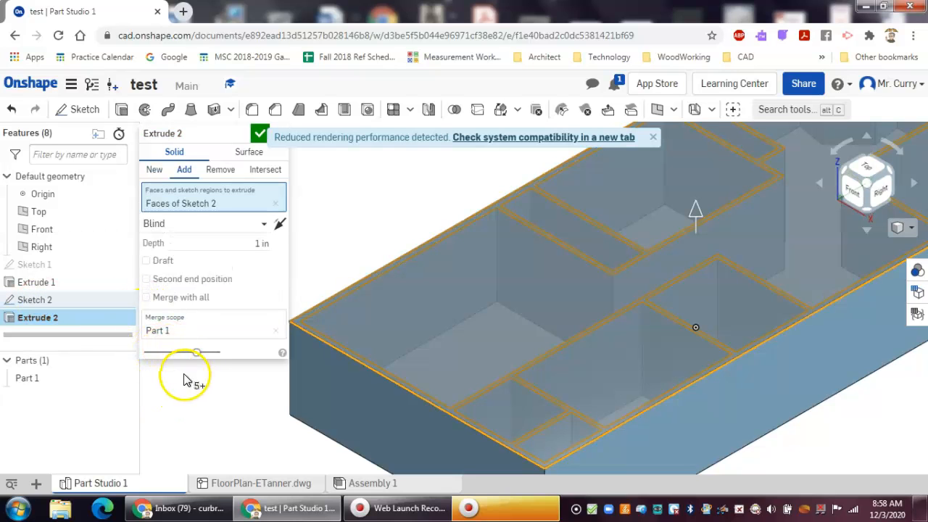
pyautogui.click(256, 244)
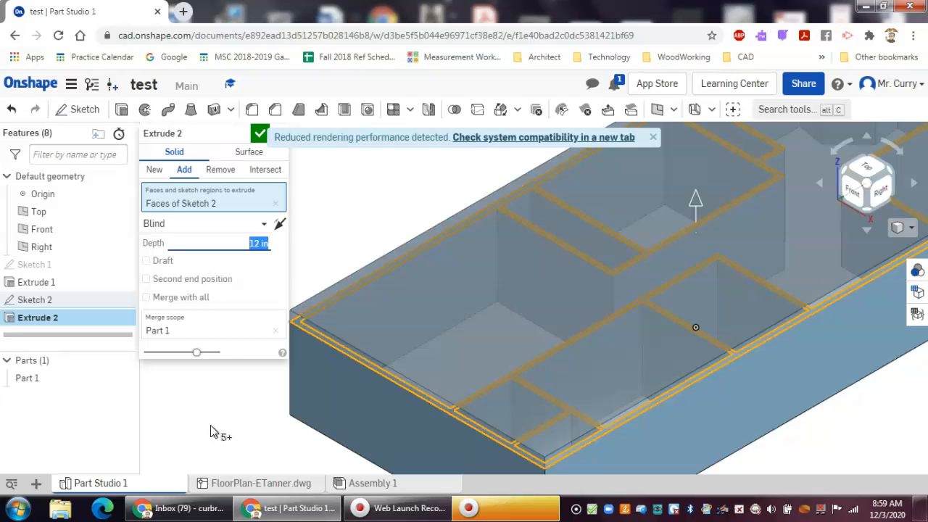
pyautogui.click(260, 134)
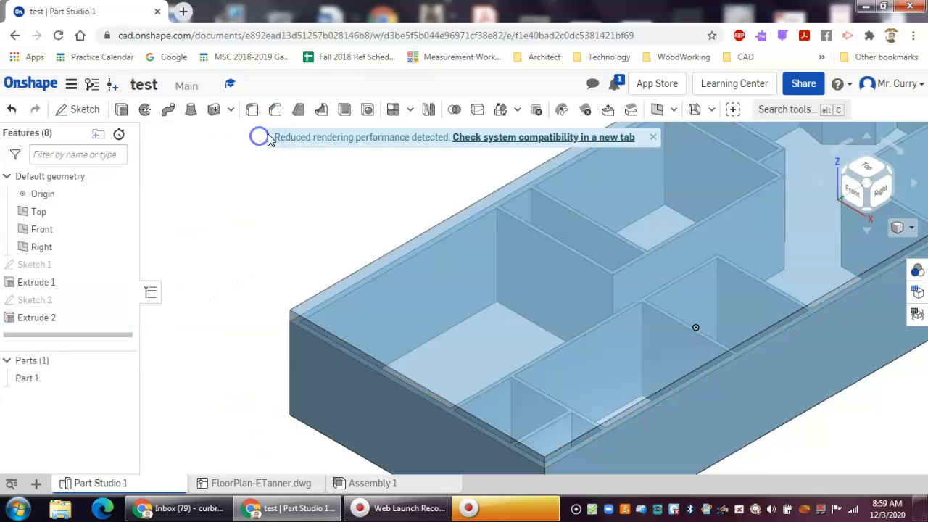
# Step: Examine the covered building from outside at several angles, ending in an isometric view
pyautogui.scroll(-2, 884, 434)
pyautogui.scroll(3, 847, 403)
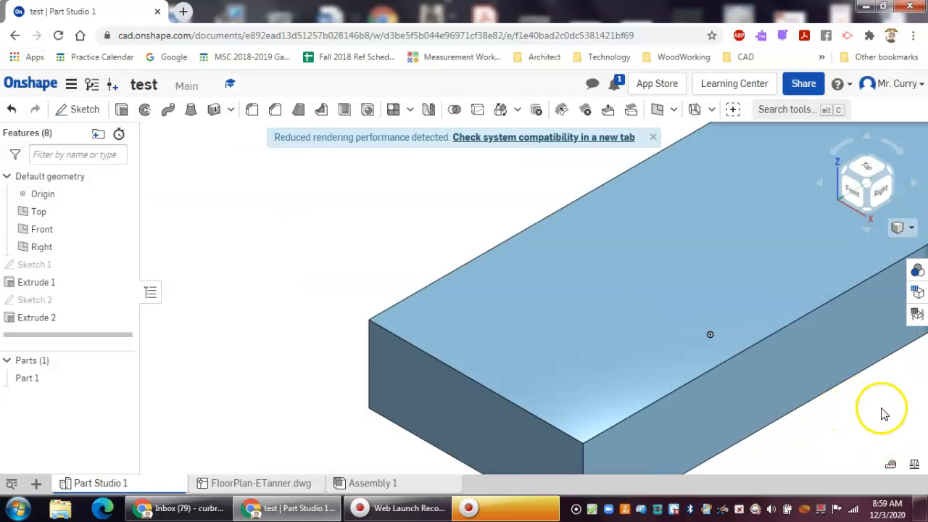
pyautogui.scroll(1, 882, 408)
pyautogui.moveTo(877, 408); pyautogui.dragTo(659, 347, button='middle')
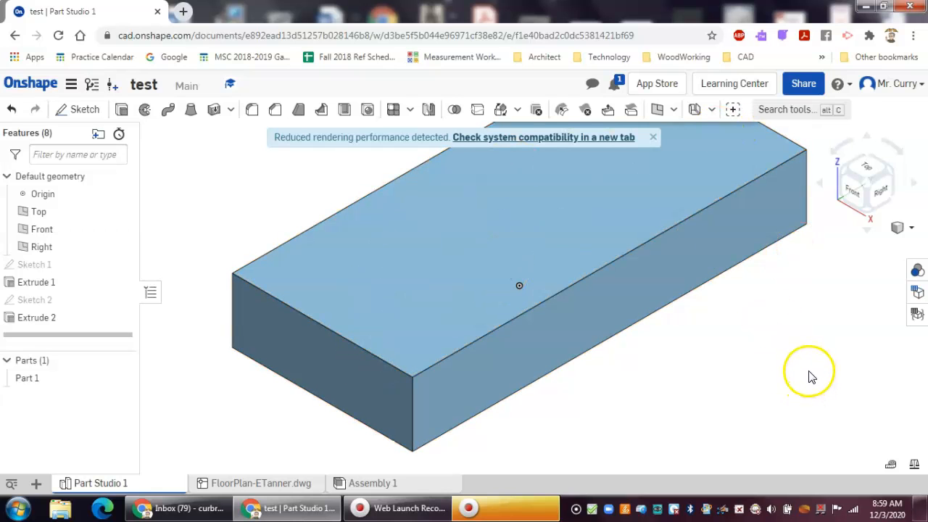
pyautogui.moveTo(820, 377); pyautogui.dragTo(791, 373, button='right')
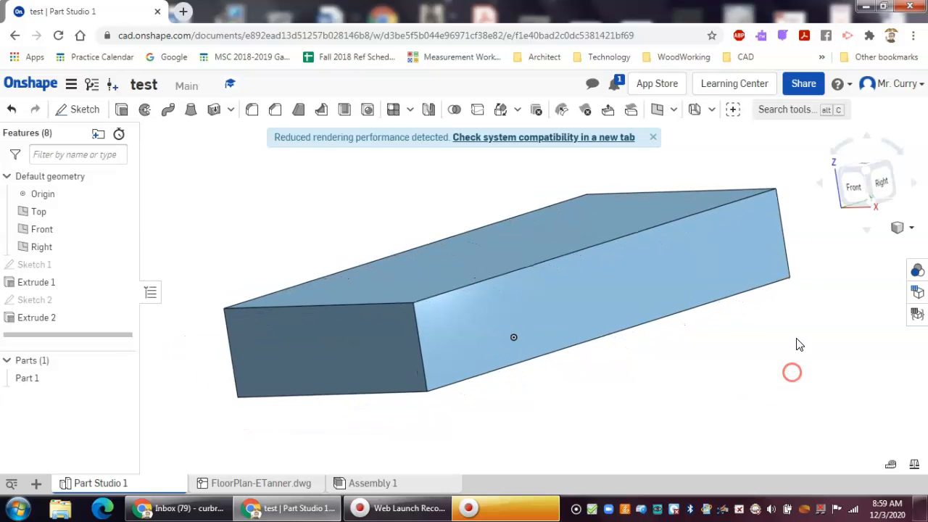
pyautogui.click(912, 230)
pyautogui.click(878, 232)
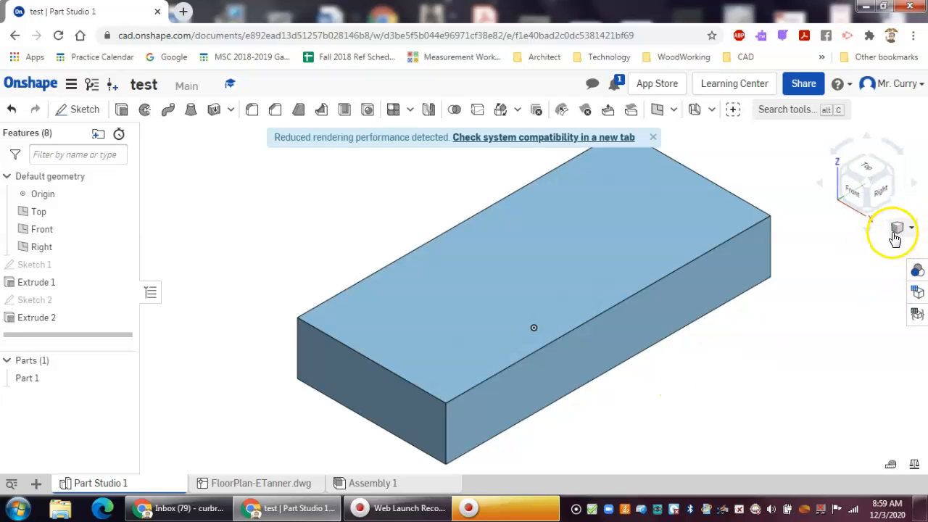
# Step: View the building from the right side and tilt it to examine the rooms from underneath
pyautogui.click(883, 193)
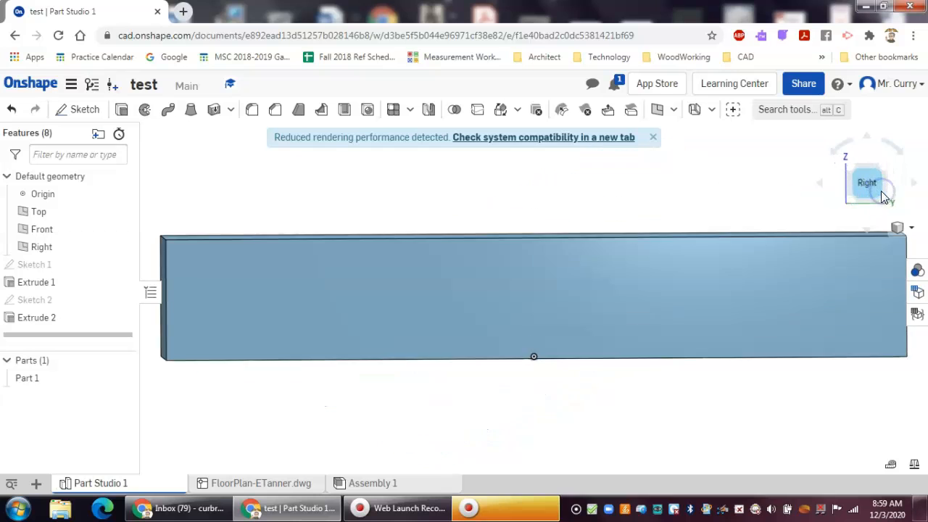
pyautogui.click(869, 233)
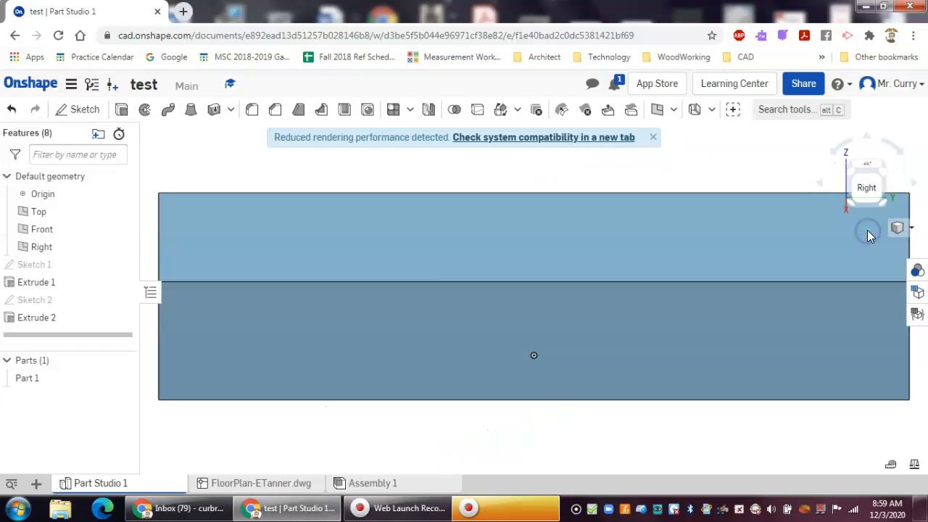
pyautogui.click(869, 233)
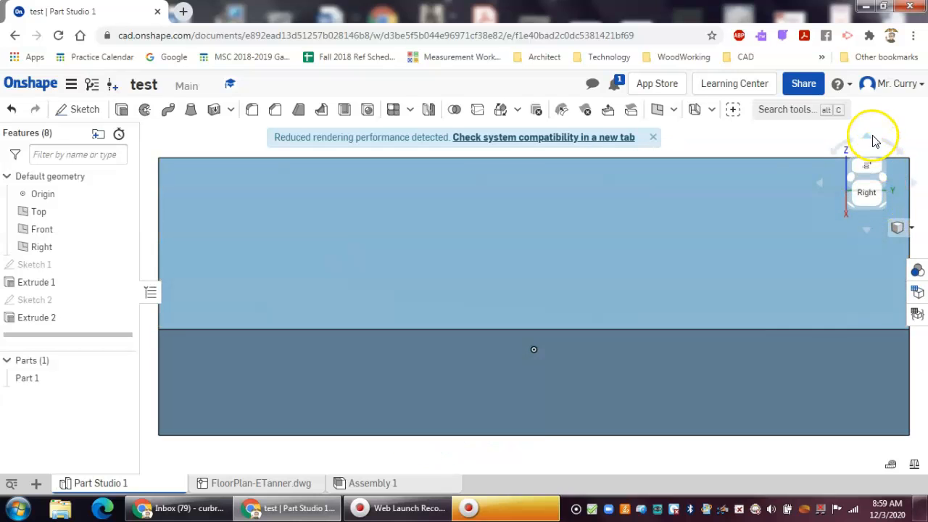
pyautogui.click(868, 138)
pyautogui.click(868, 137)
pyautogui.click(869, 138)
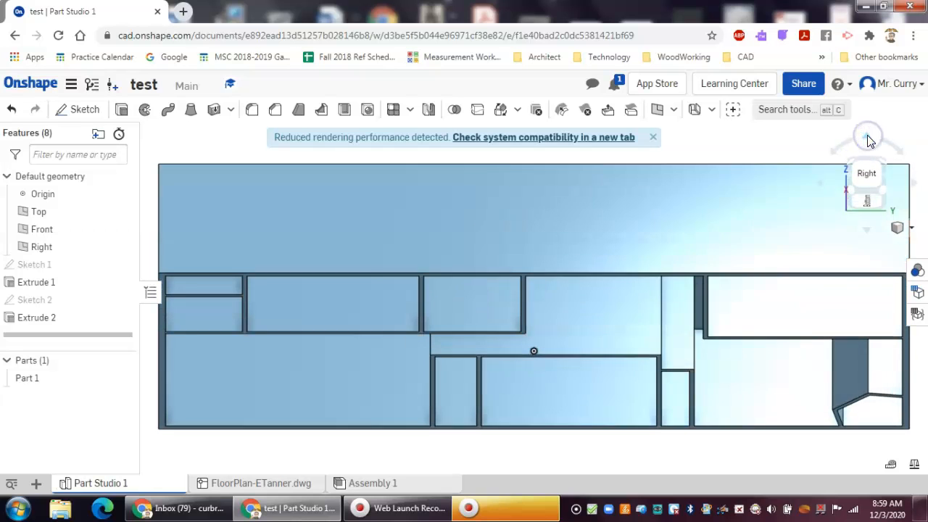
pyautogui.click(868, 137)
pyautogui.click(869, 138)
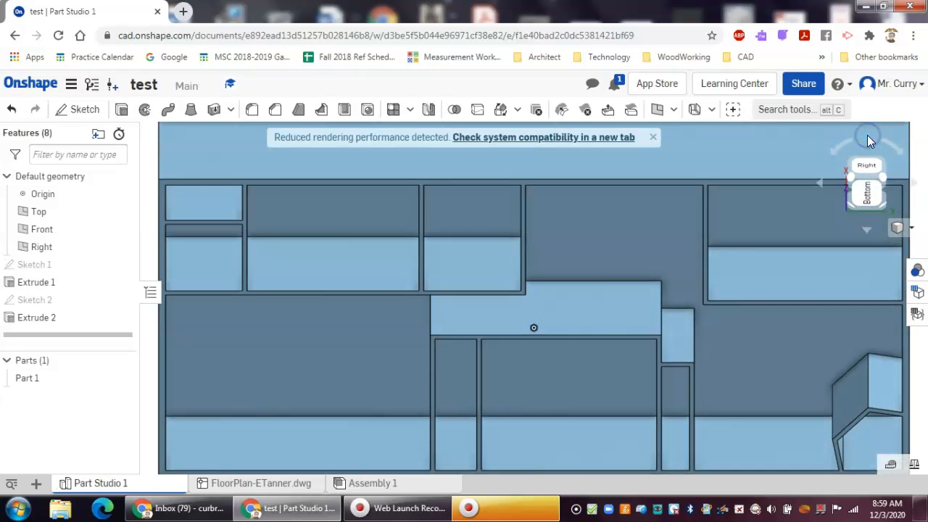